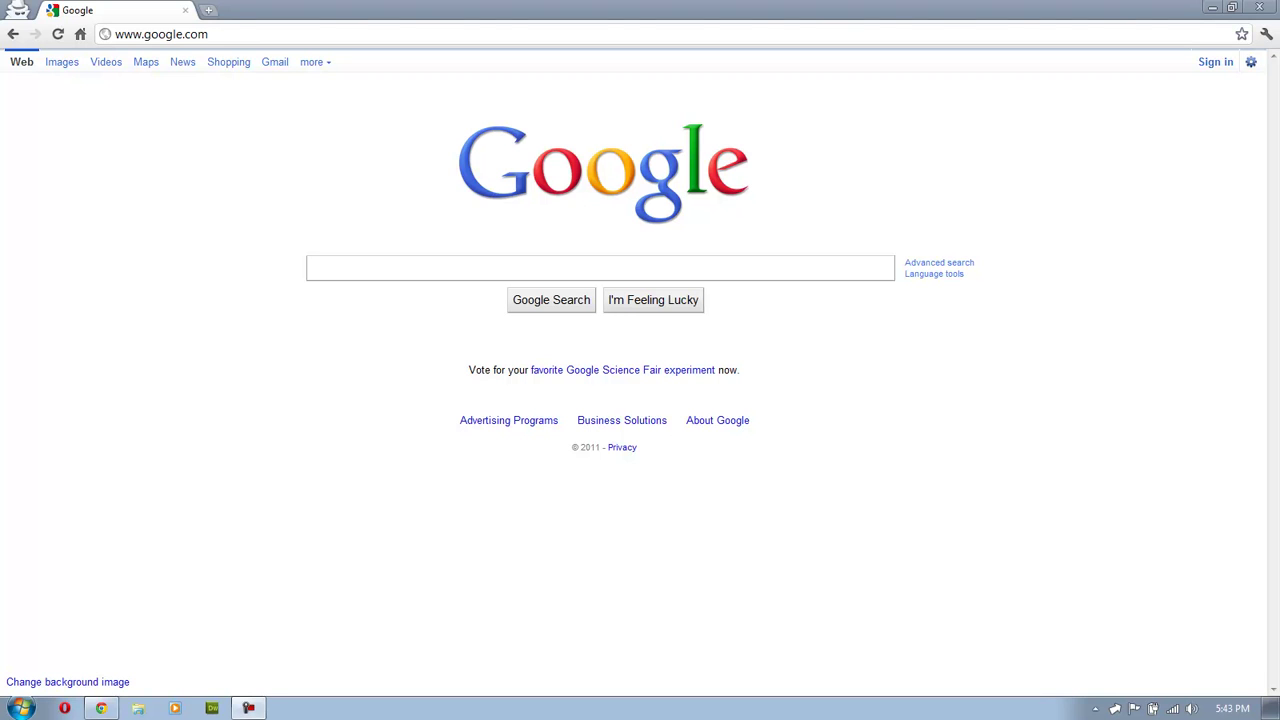
Place the cursor in the empty search box on the google.com home page
click(506, 271)
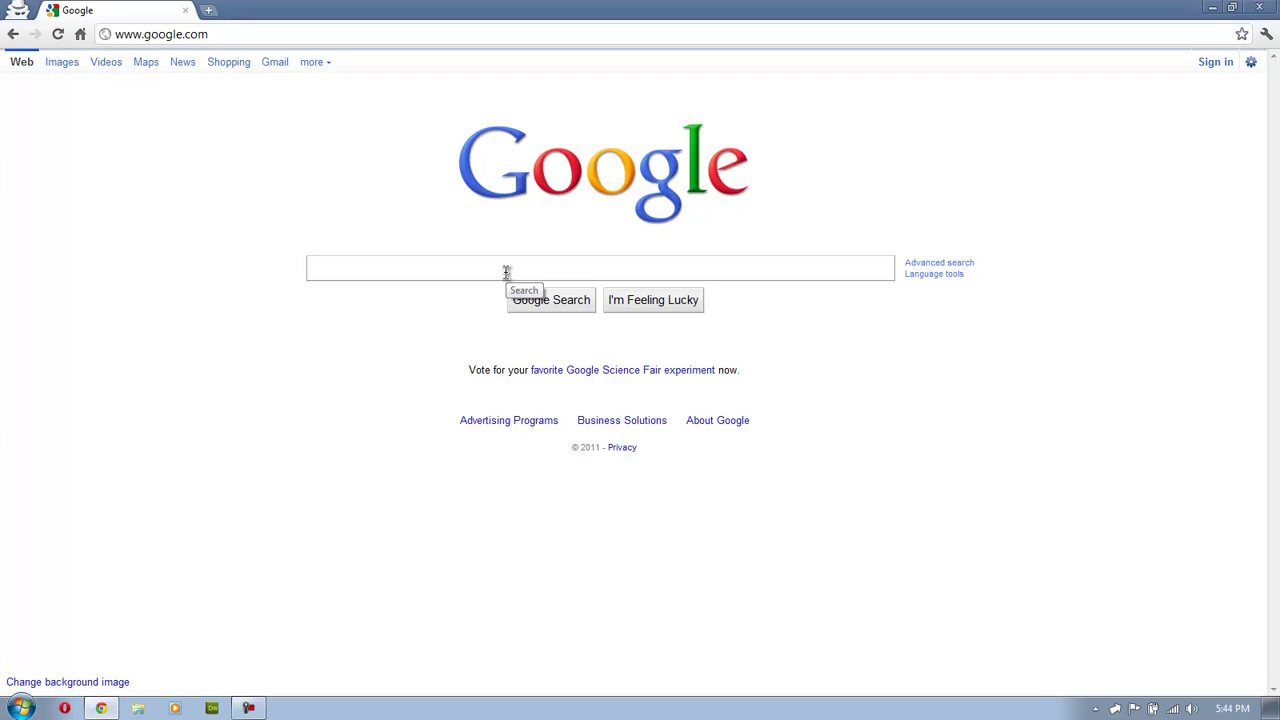
Search Google for 'Bukkit' and open the top Bukkit result
text(Bukkit)
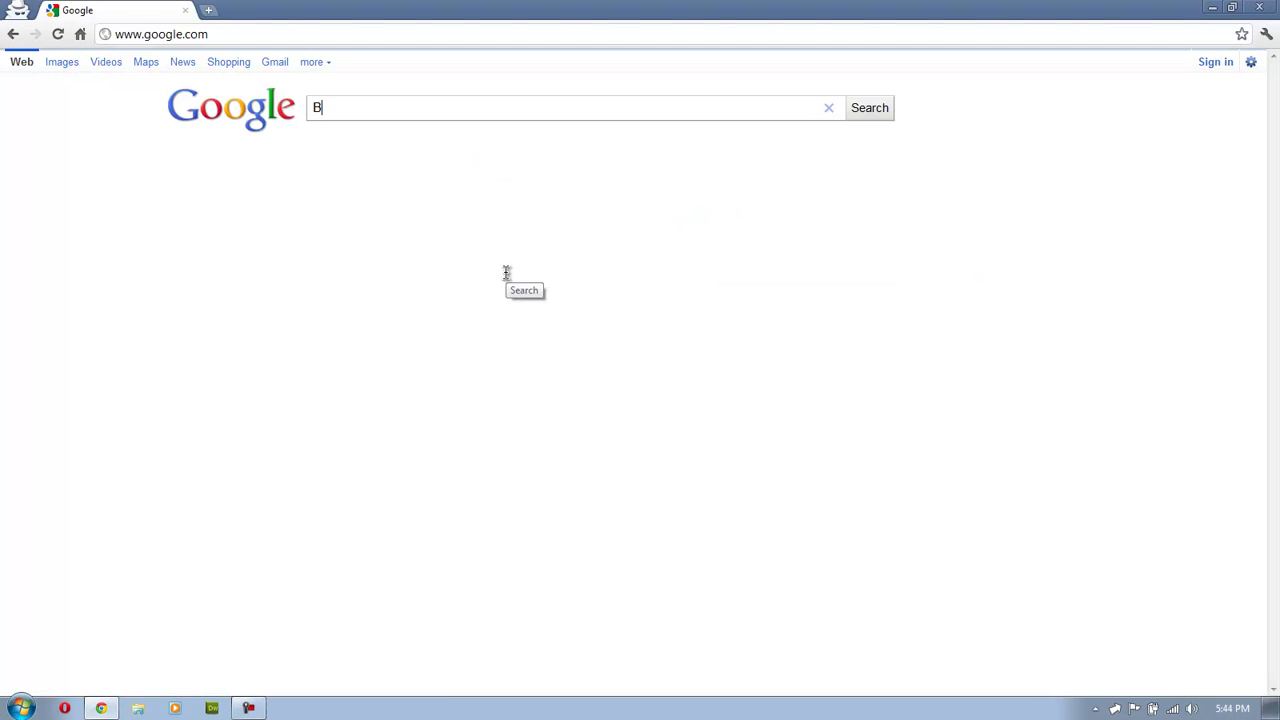
key(Return)
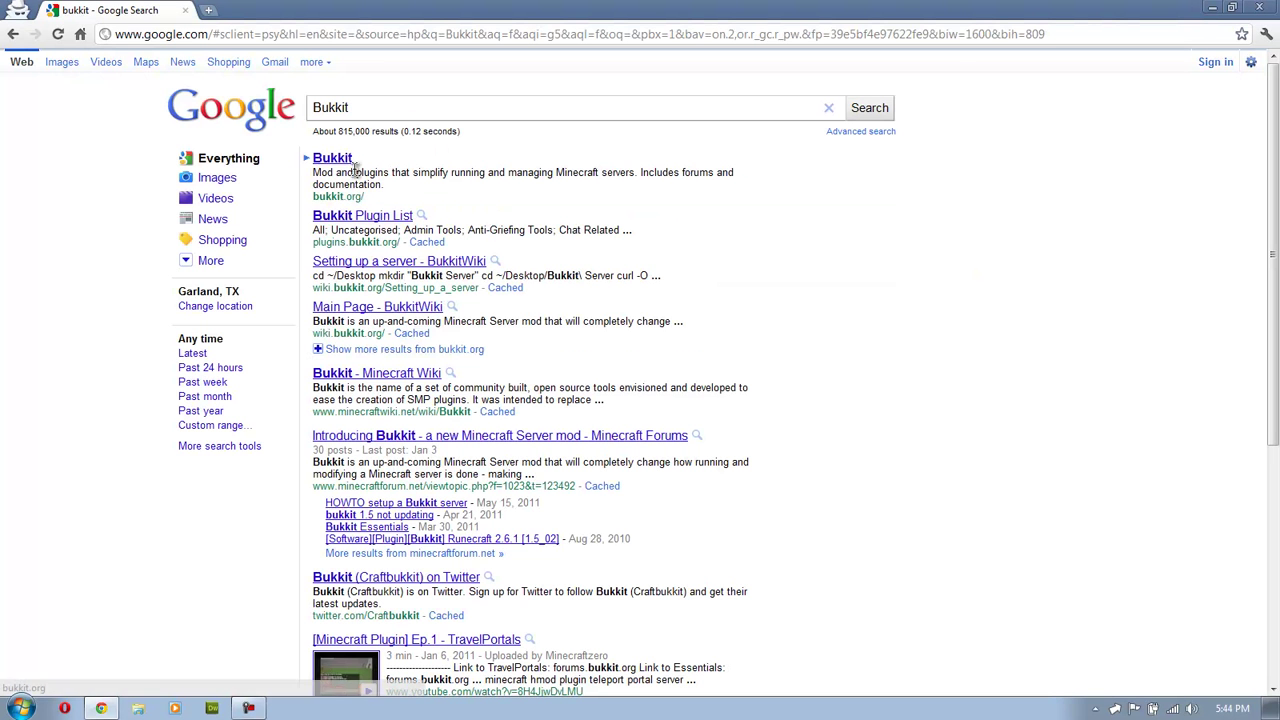
click(329, 162)
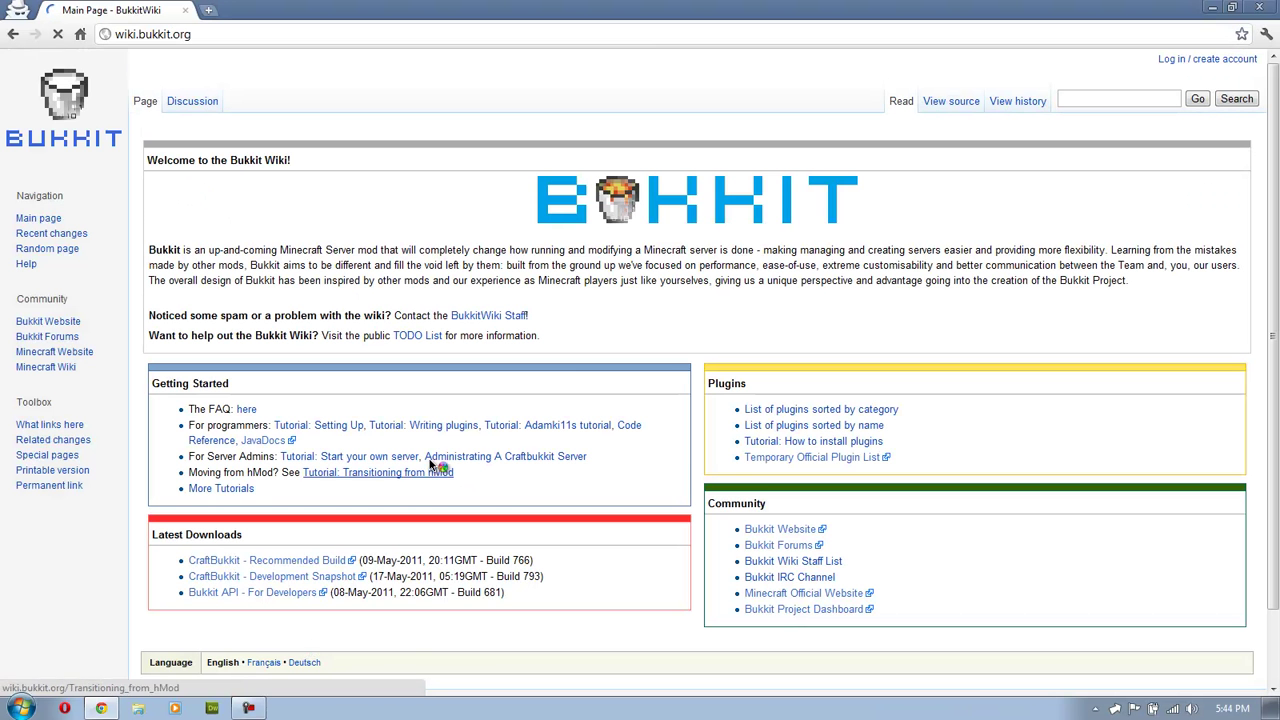
Open the 'Tutorial: Start your own server' guide and select its Windows batch code
click(355, 458)
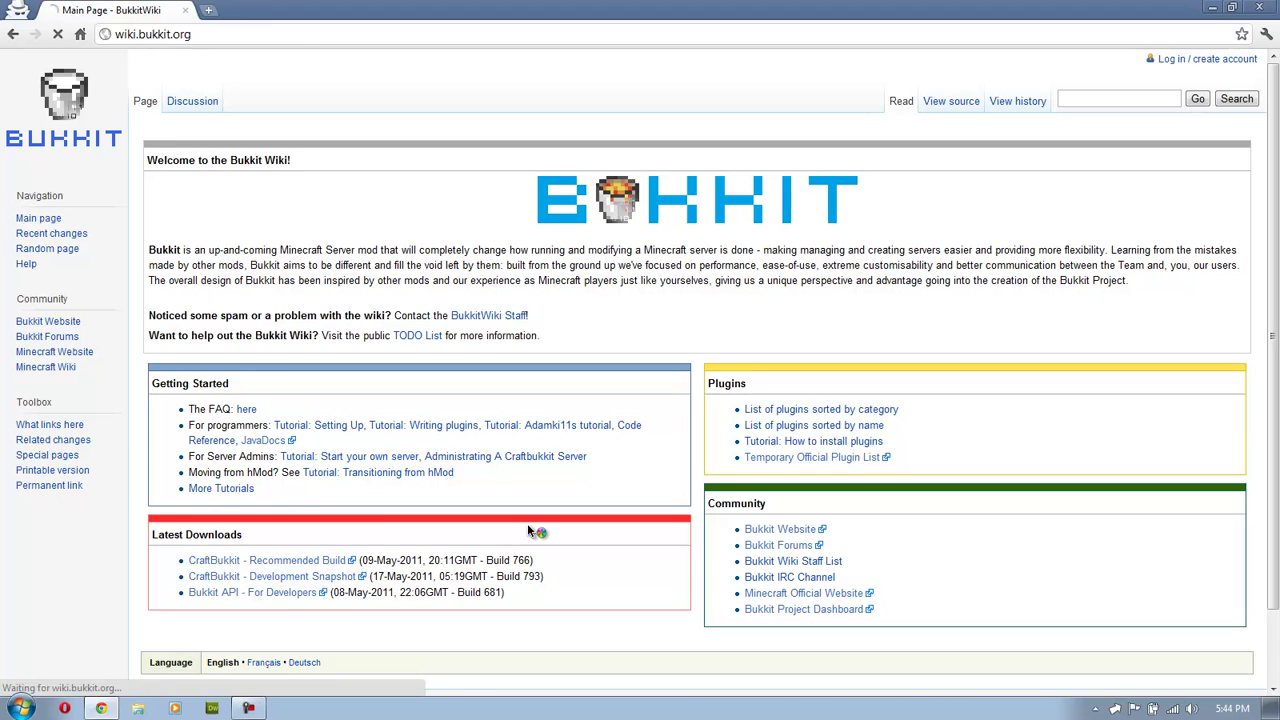
scroll(256, 375, down, 1)
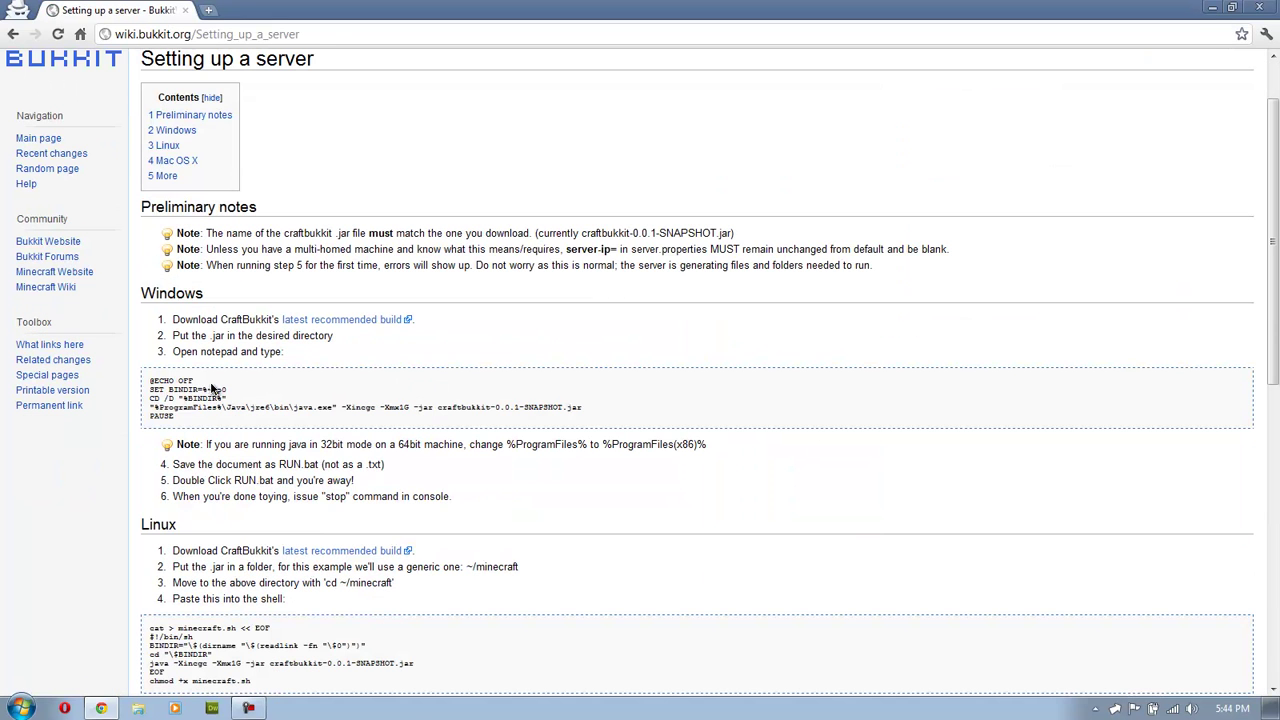
drag(167, 388, 168, 418)
click(192, 422)
click(142, 384)
scroll(193, 422, down, 3)
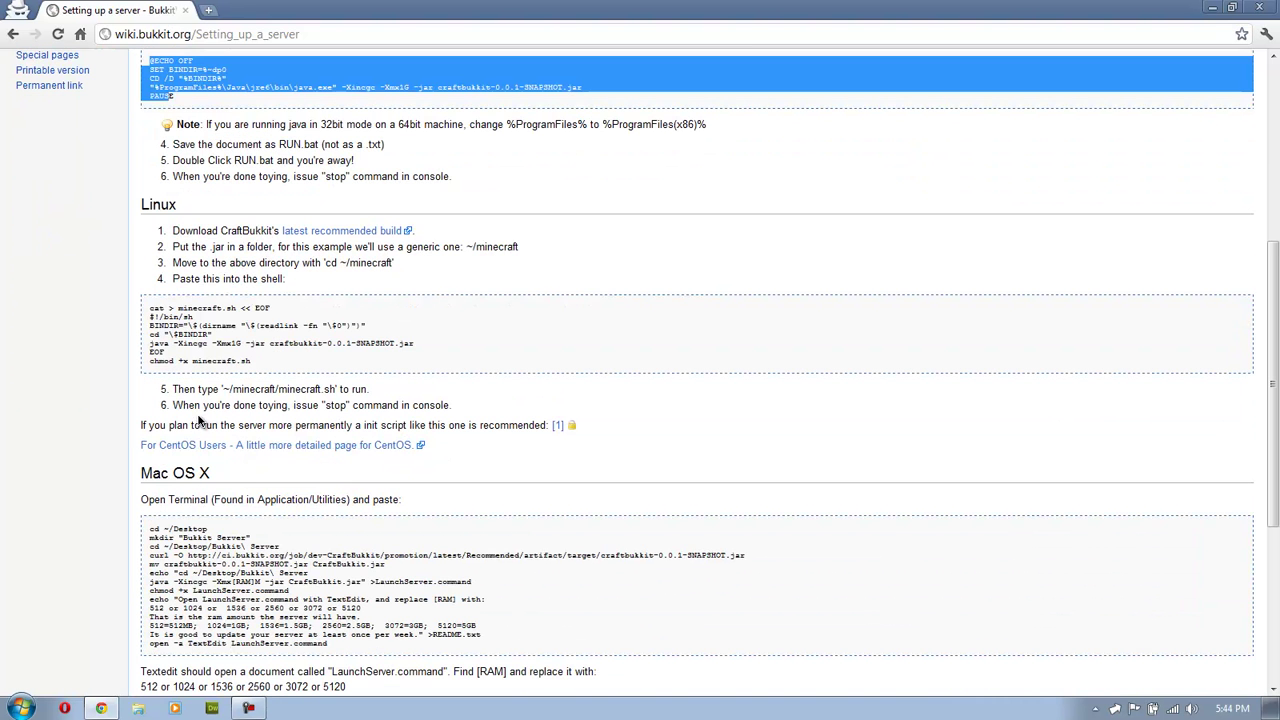
scroll(280, 368, up, 1)
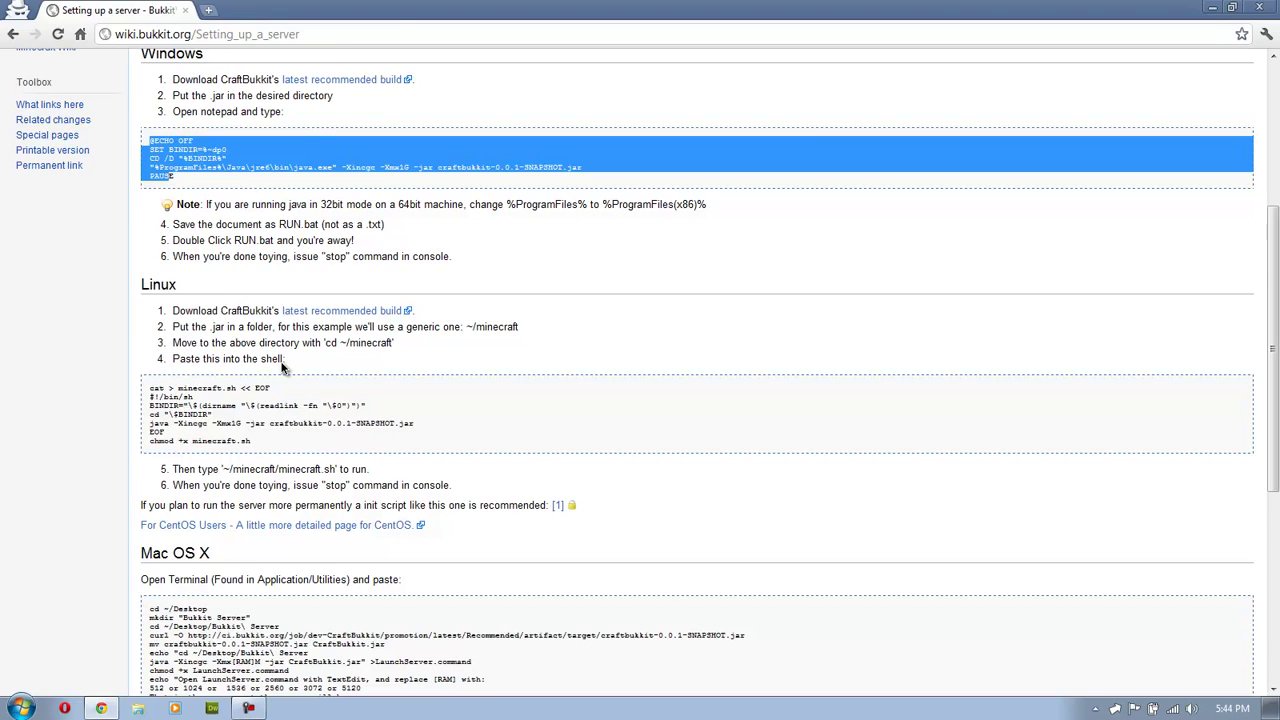
scroll(281, 368, up, 2)
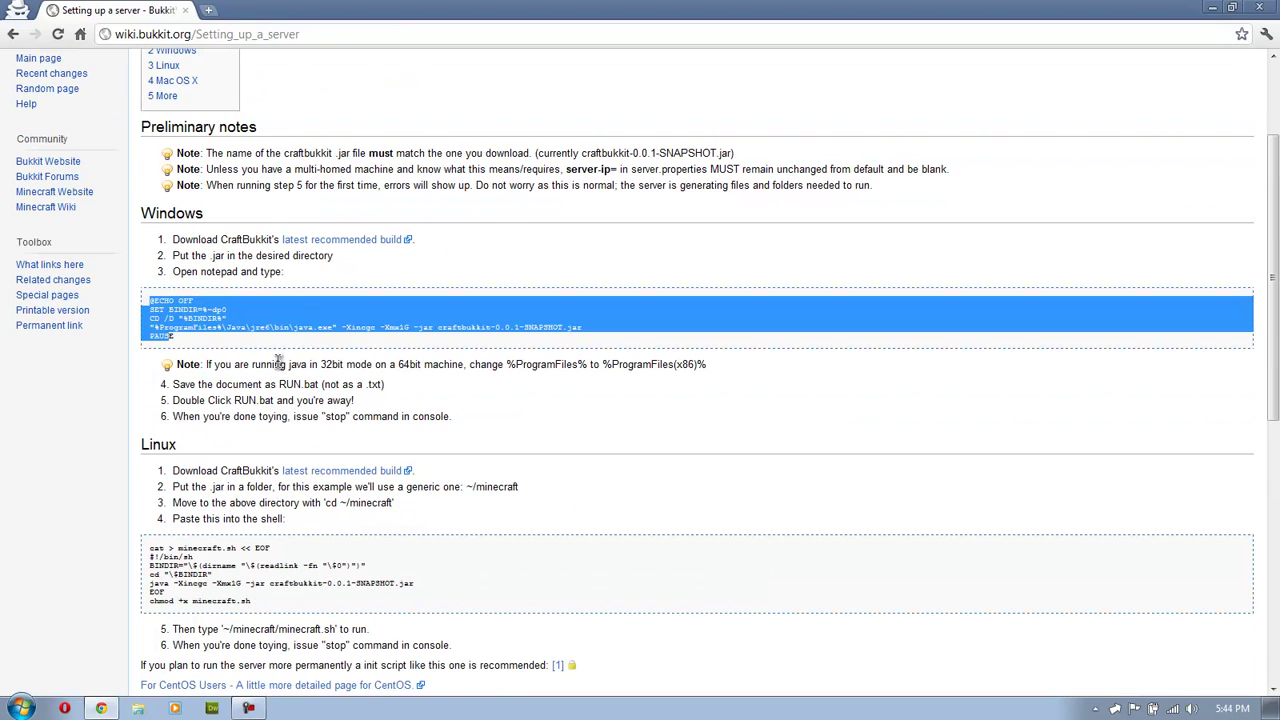
Download and keep the latest recommended CraftBukkit build, and fit the browser to the right half
click(330, 241)
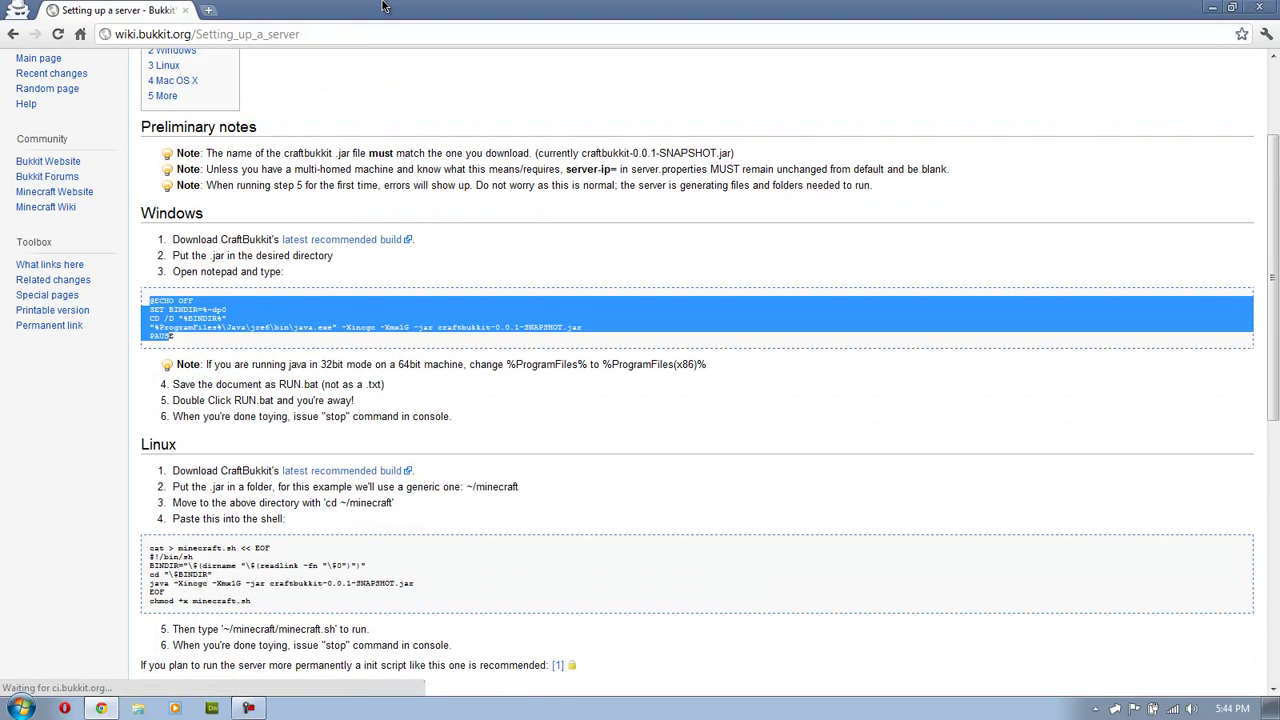
click(260, 677)
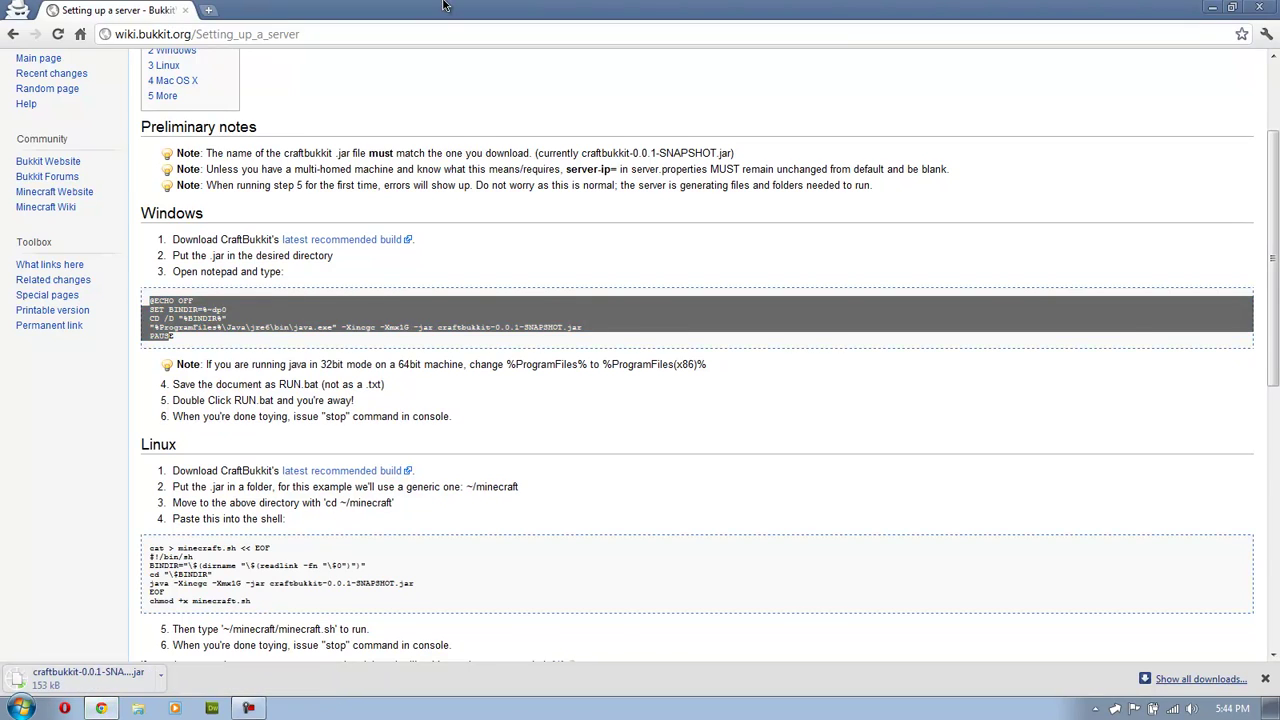
drag(444, 6, 1279, 290)
Create a new desktop folder named 'Minecraft Server of Serversness'
right_click(360, 162)
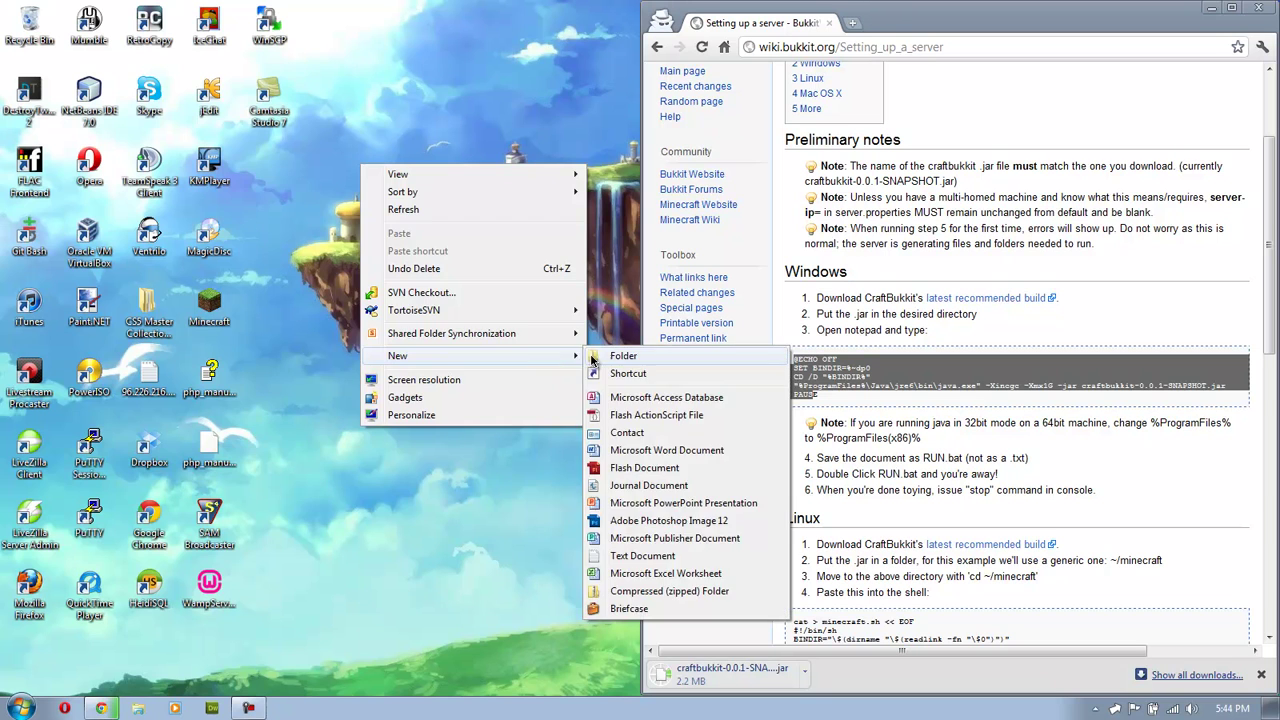
click(615, 358)
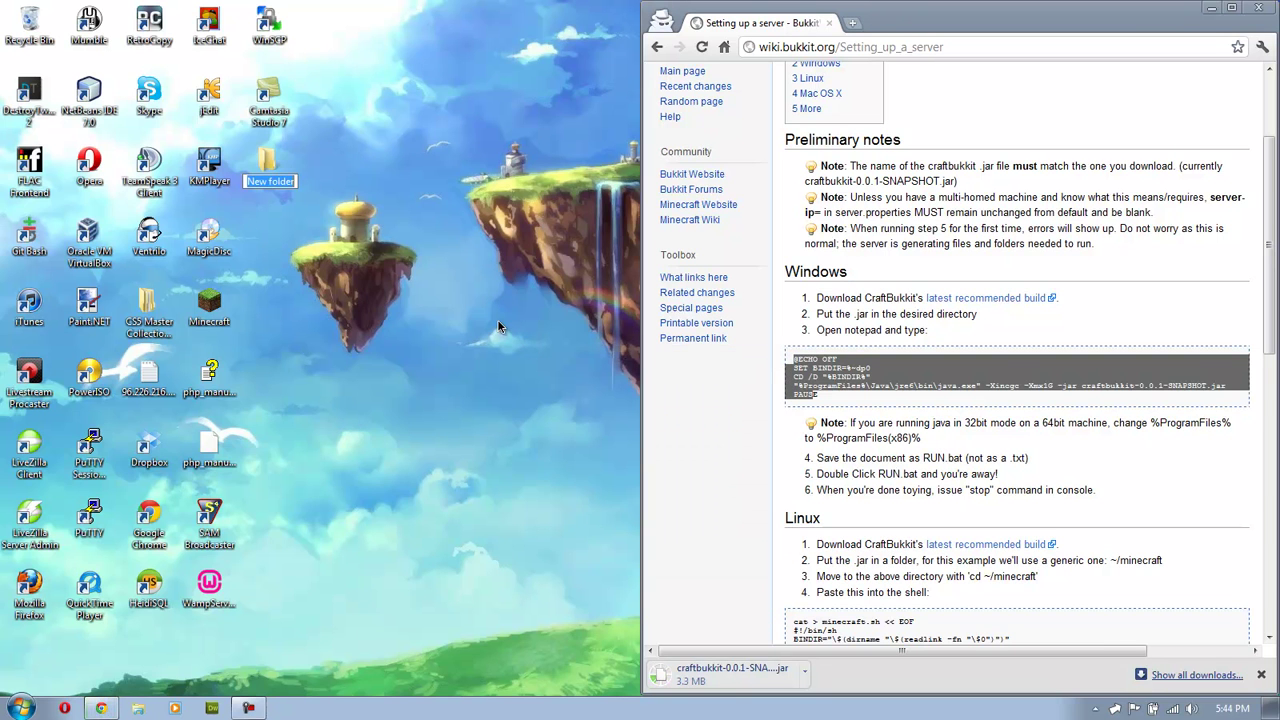
text(Minecraft S)
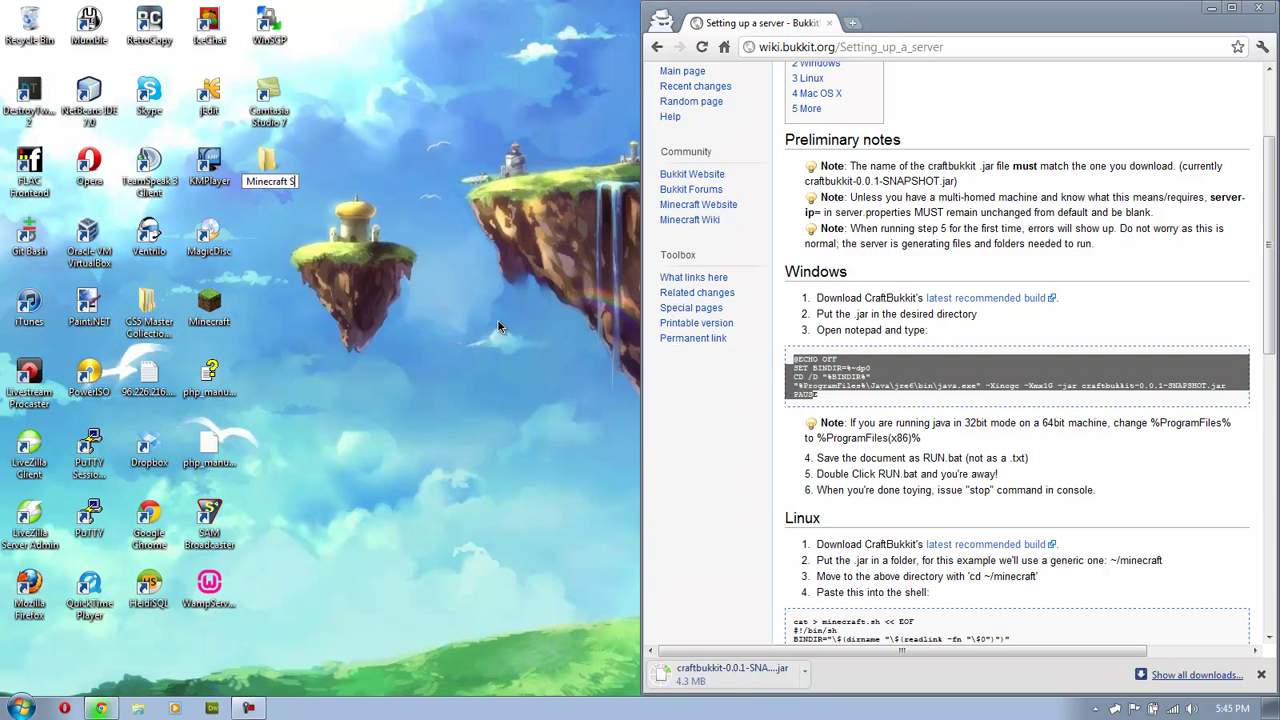
text(erver of Server)
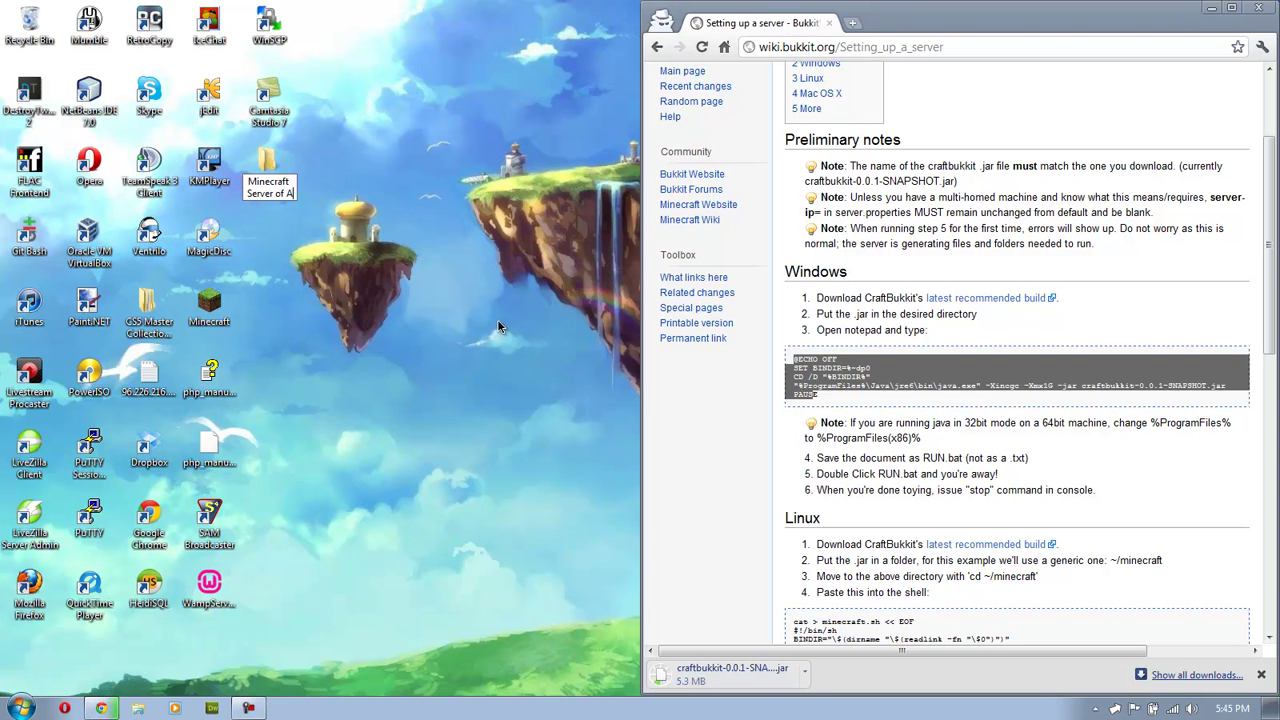
text(snes)
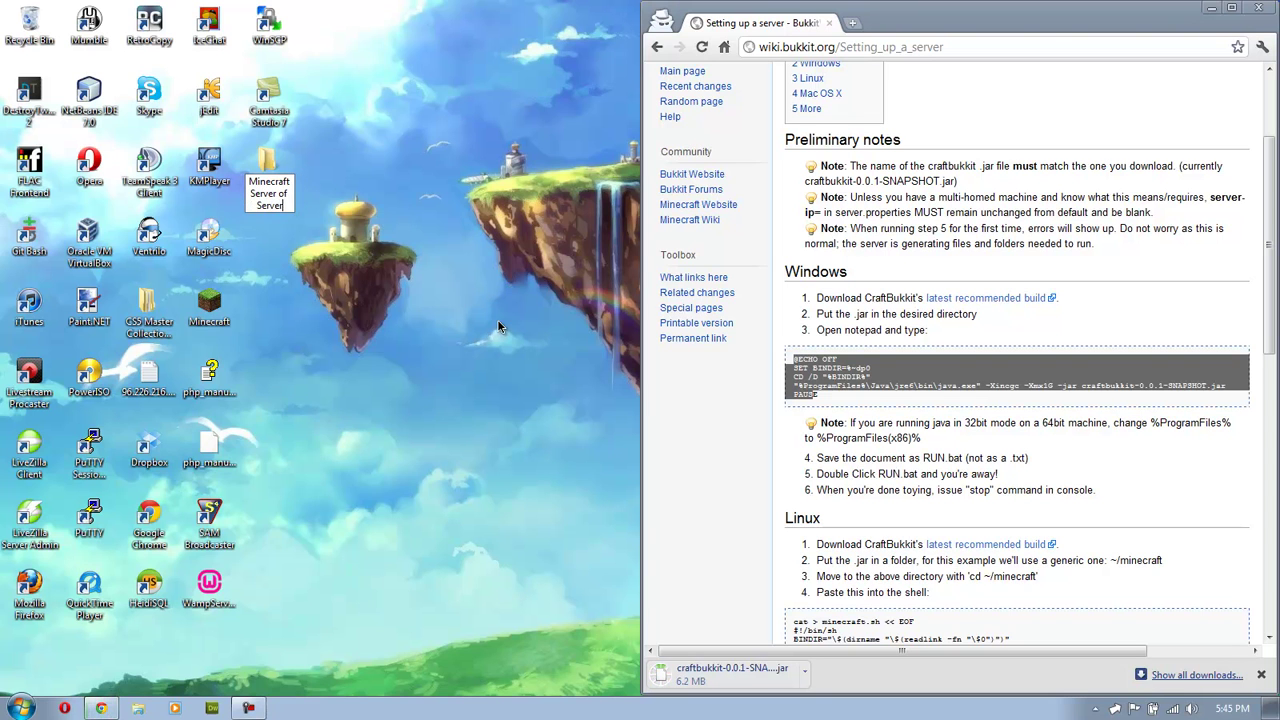
text(s)
key(Return)
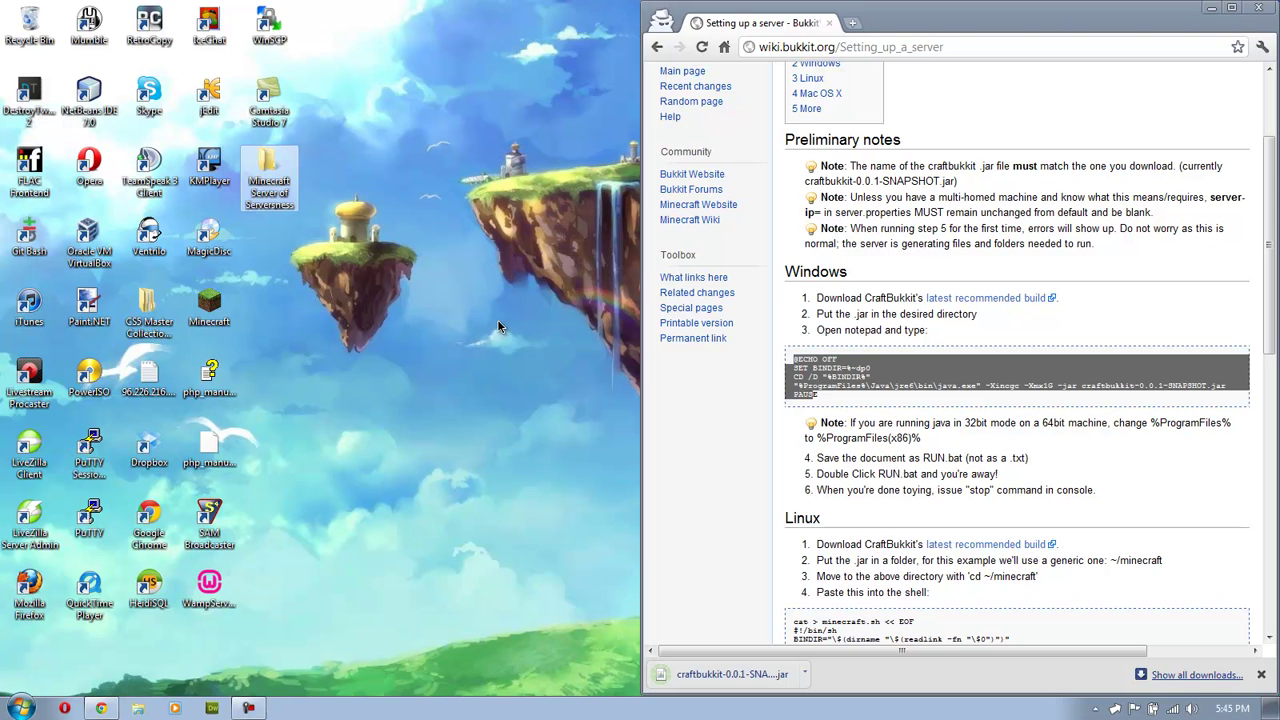
Drag the downloaded craftbukkit-0.0.1-SNAPSHOT jar from the download bar into the opened folder
double_click(268, 178)
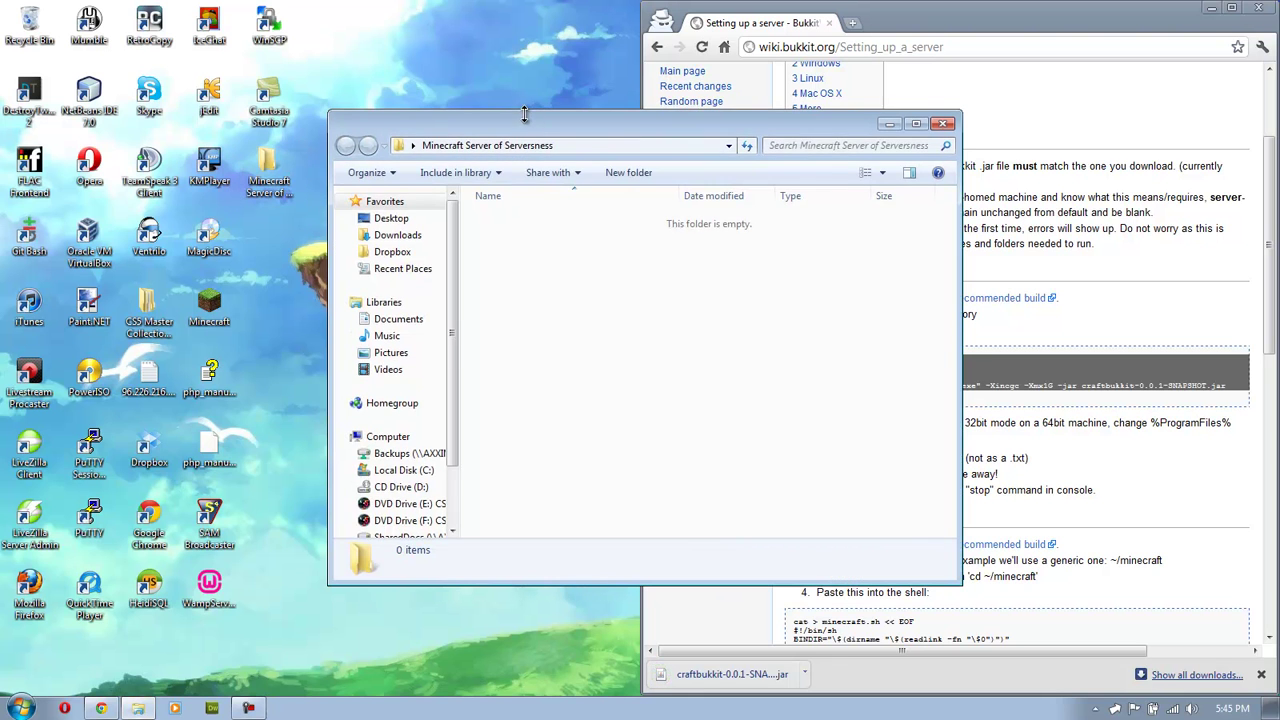
drag(543, 113, 282, 73)
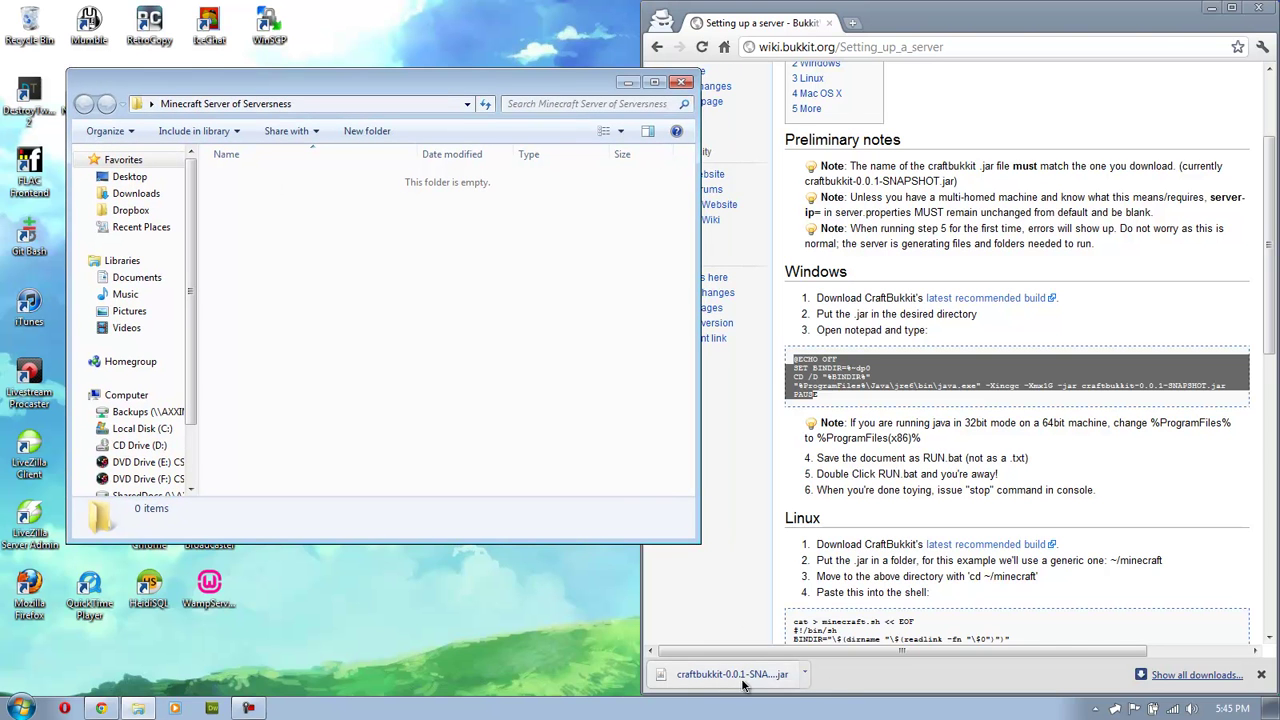
drag(743, 685, 489, 355)
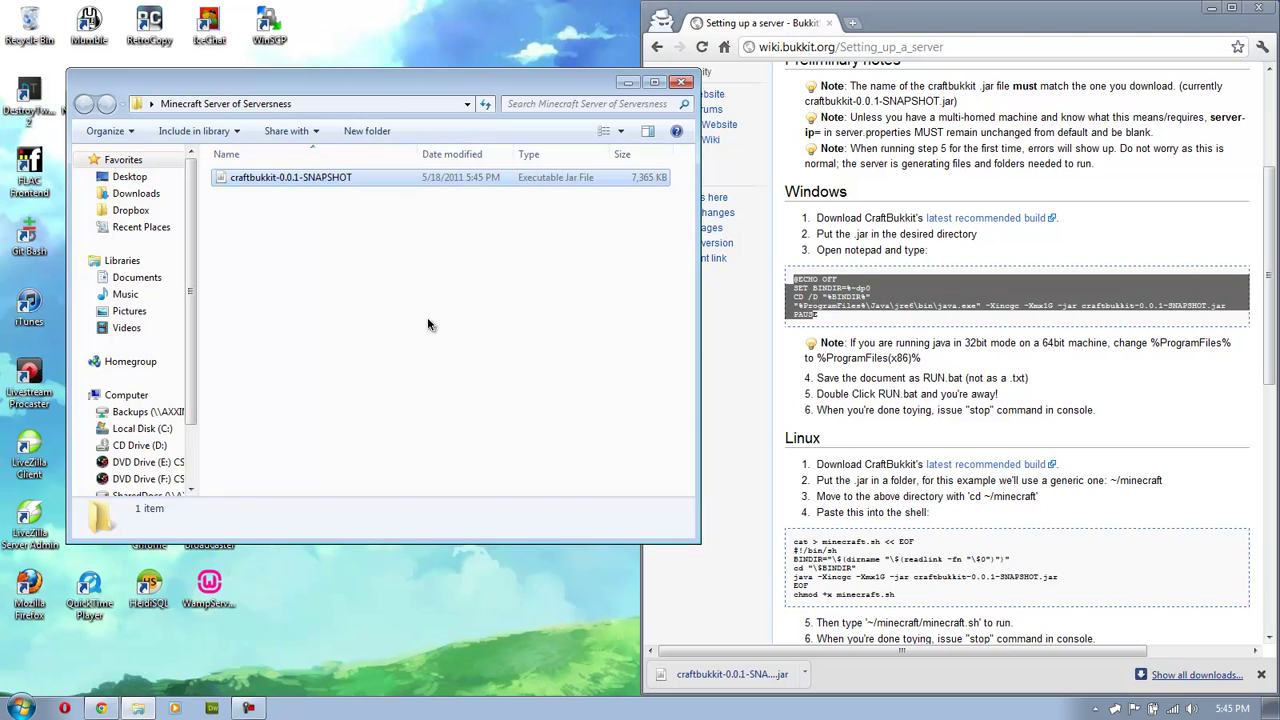
click(562, 337)
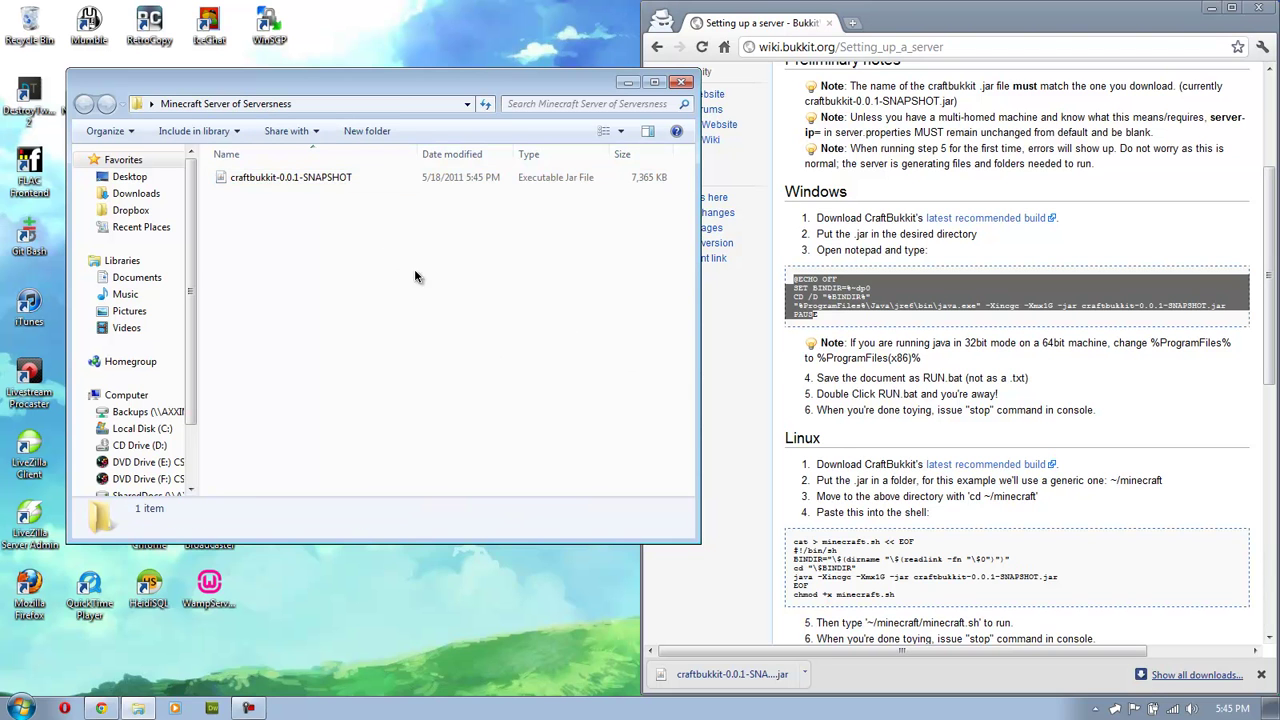
click(305, 180)
click(456, 366)
Launch Notepad from the Start menu and place its window on the left
right_click(444, 231)
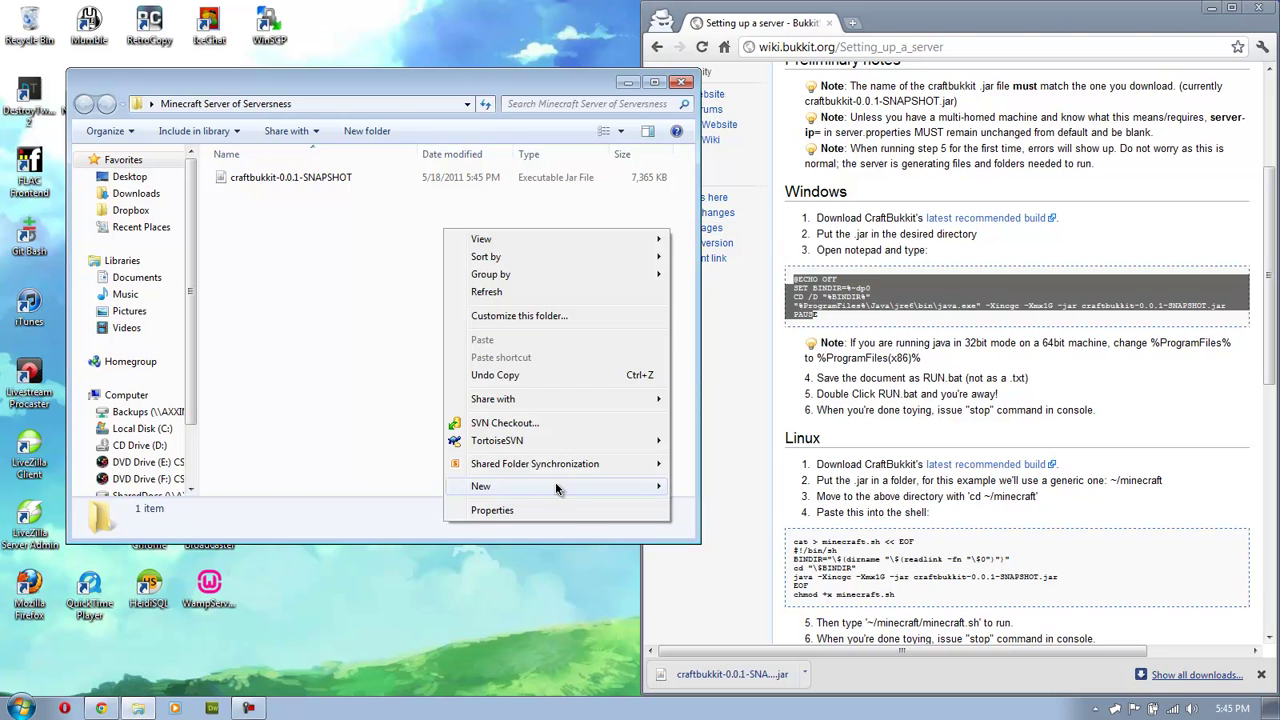
mouse_move(557, 487)
click(176, 545)
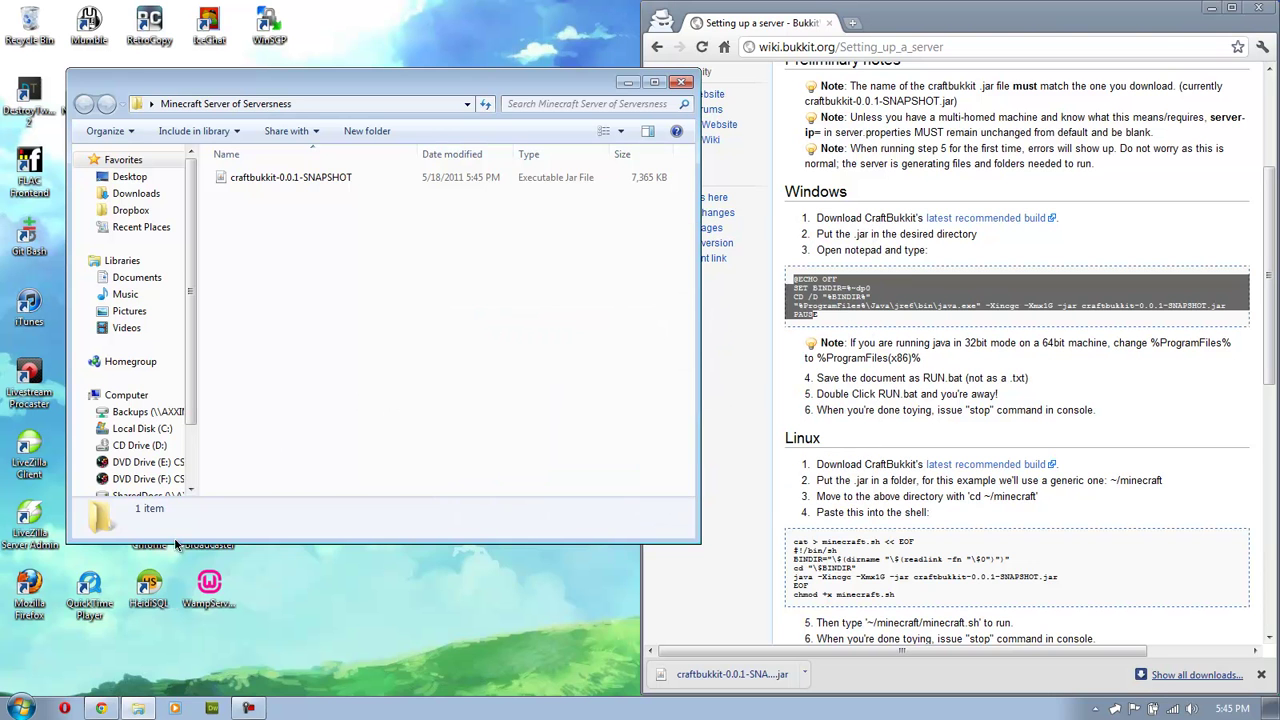
click(28, 704)
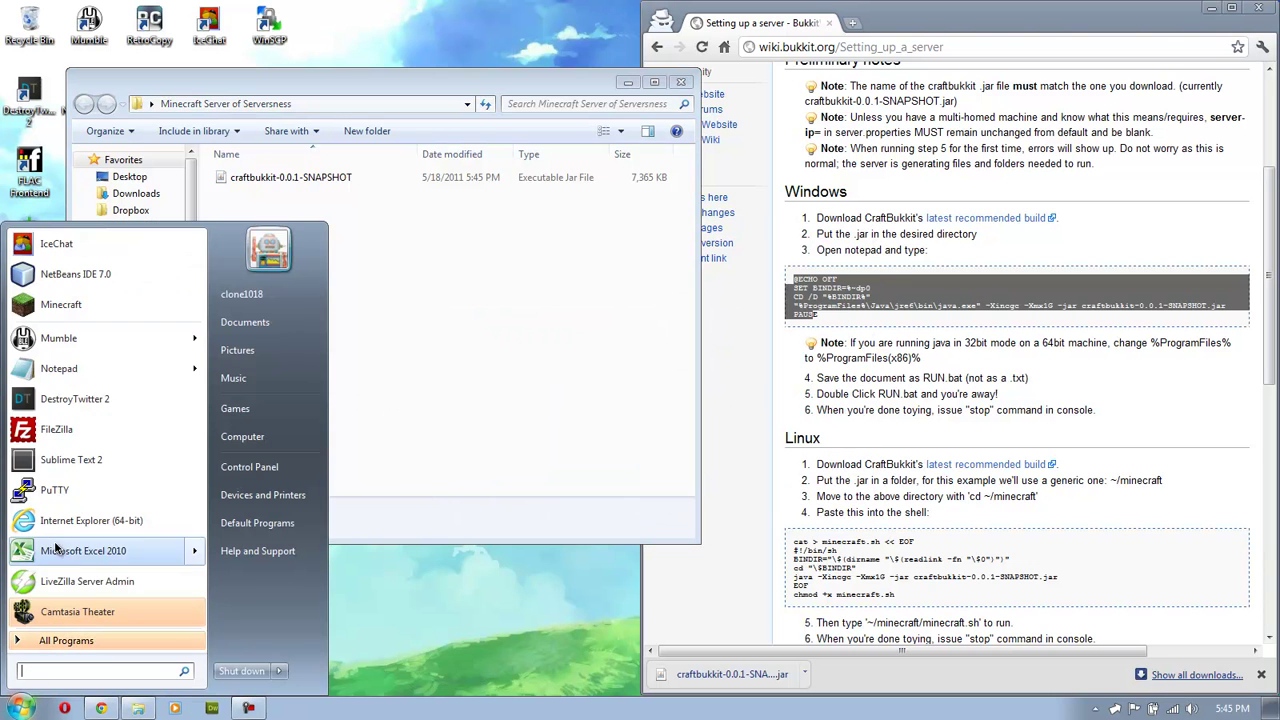
click(58, 368)
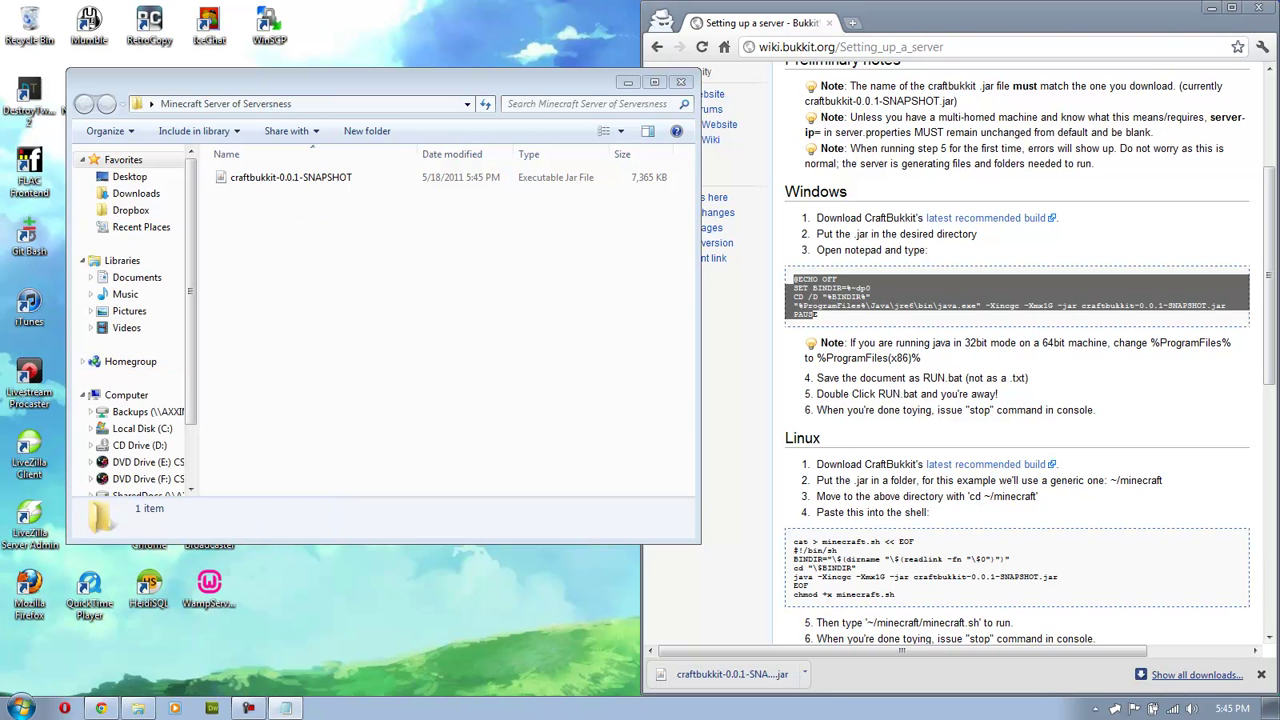
drag(414, 193, 250, 201)
Copy the wiki's Windows batch code block and paste it into Notepad
click(876, 370)
mouse_move(830, 318)
mouse_down()
mouse_move(792, 280)
mouse_move(830, 305)
mouse_move(816, 316)
mouse_up()
click(788, 278)
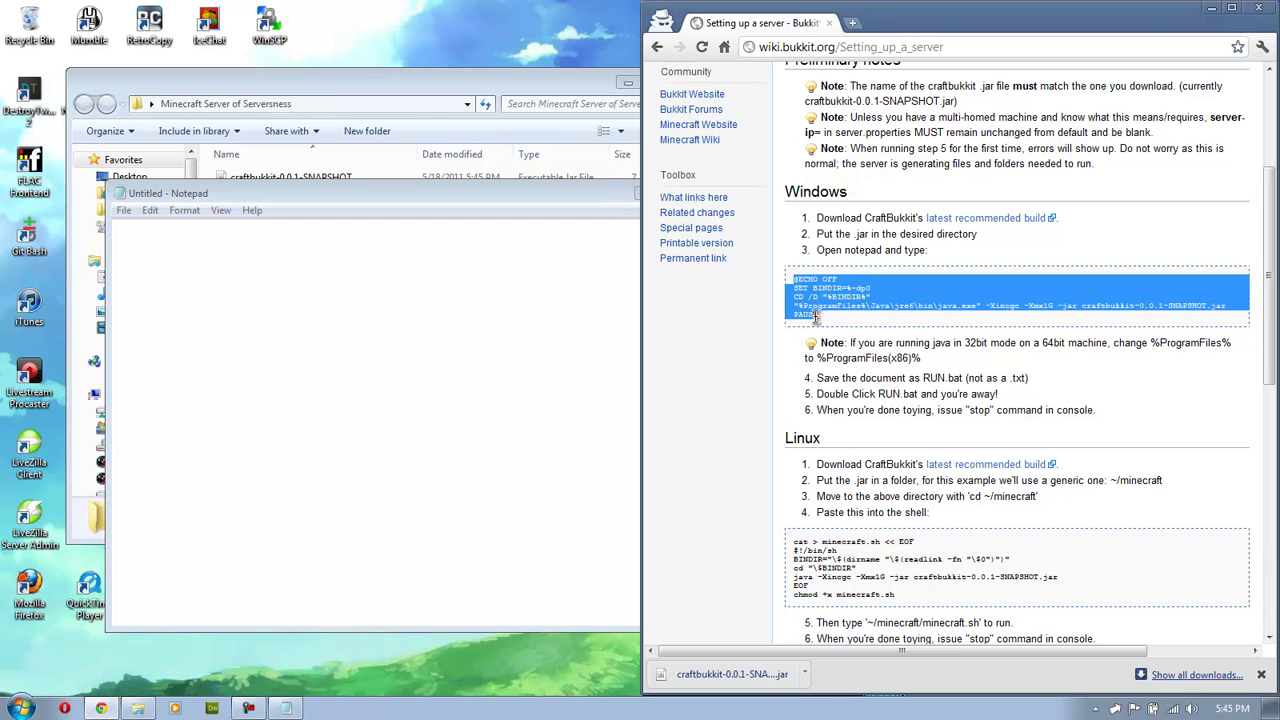
key(ctrl+c)
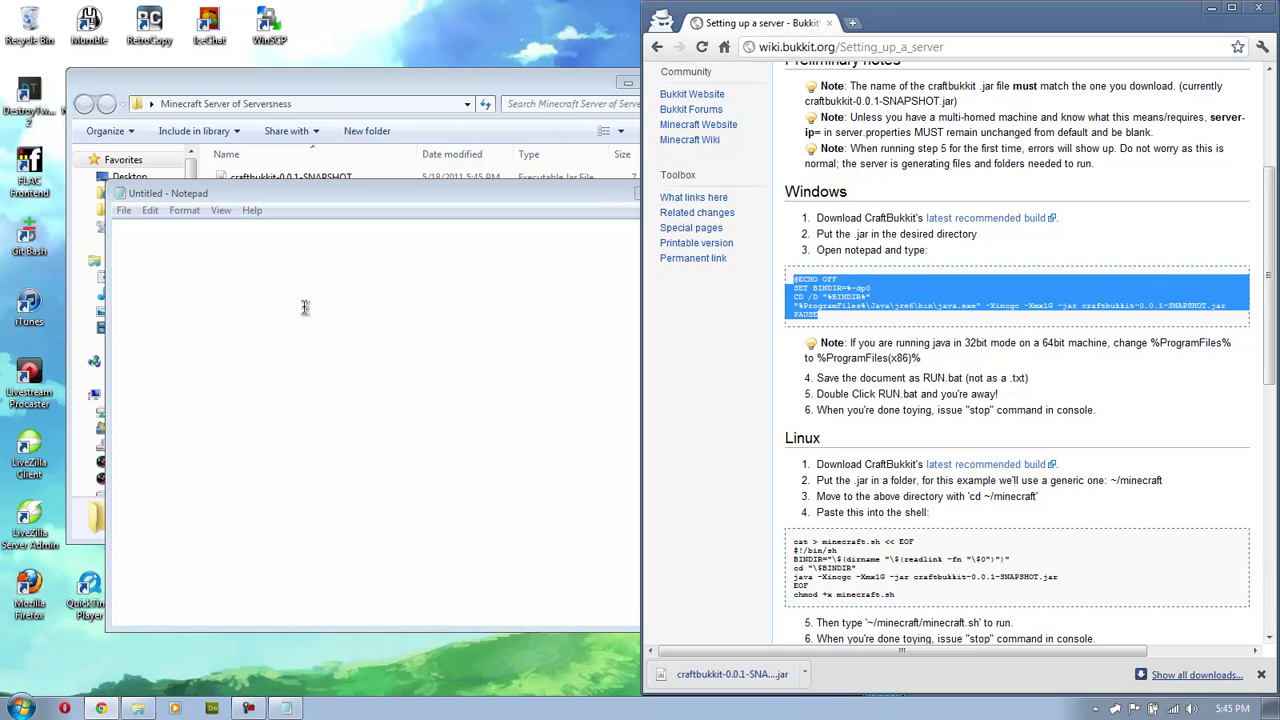
click(358, 328)
key(ctrl+v)
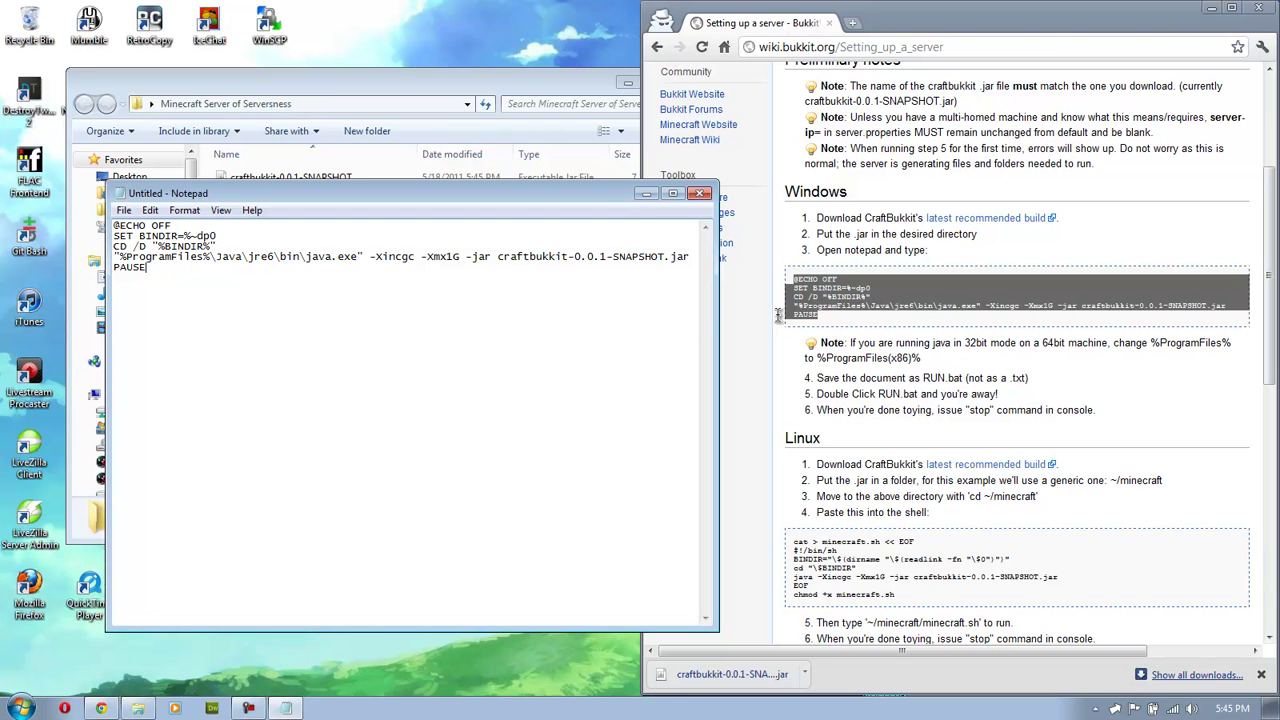
click(876, 310)
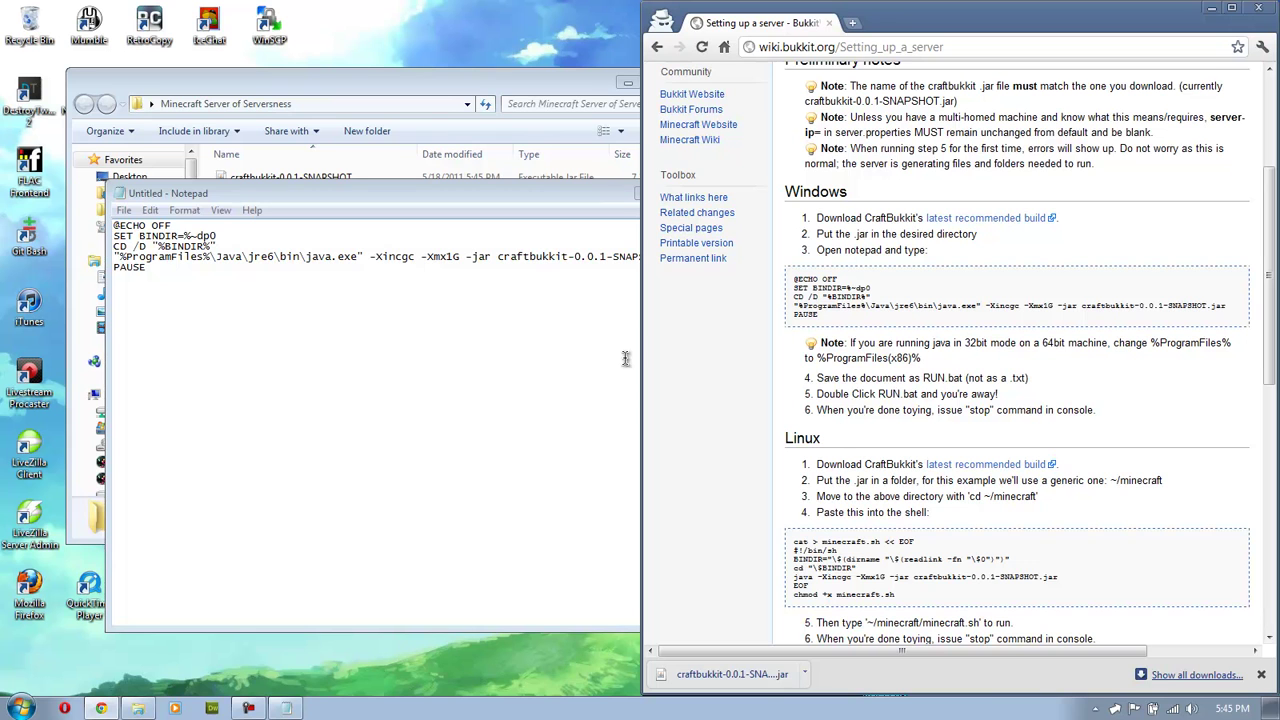
click(461, 402)
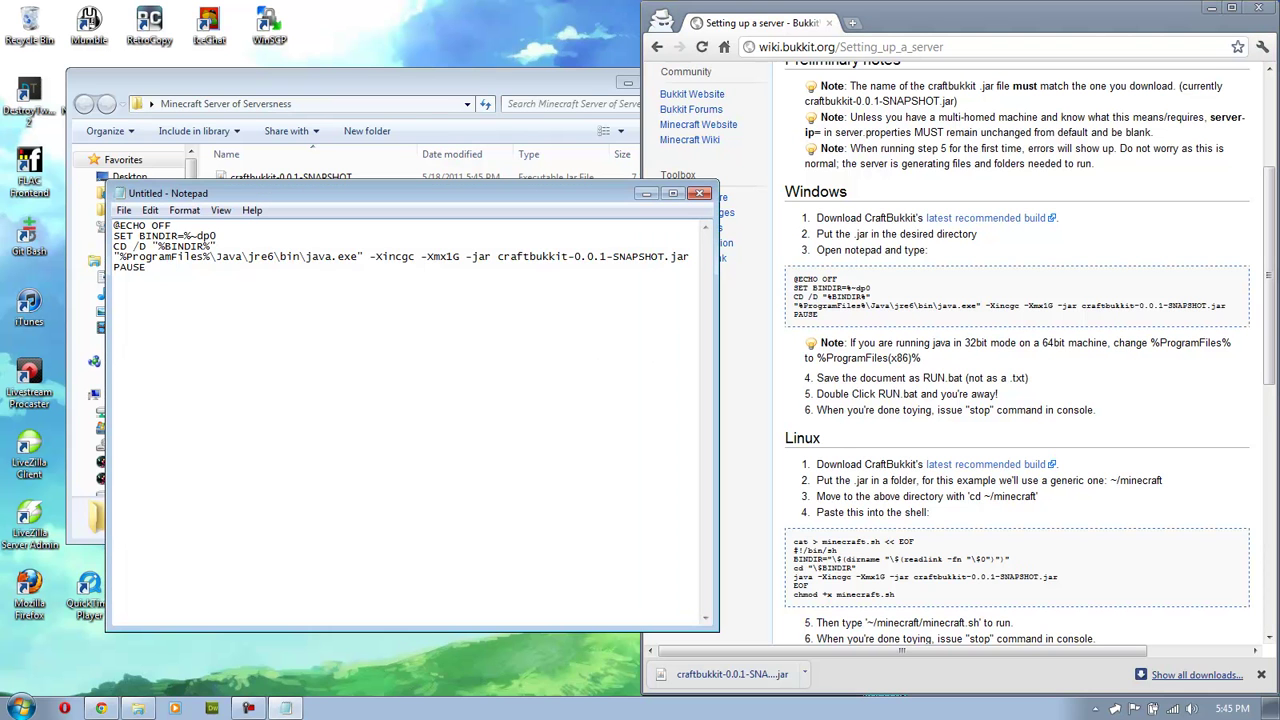
click(20, 708)
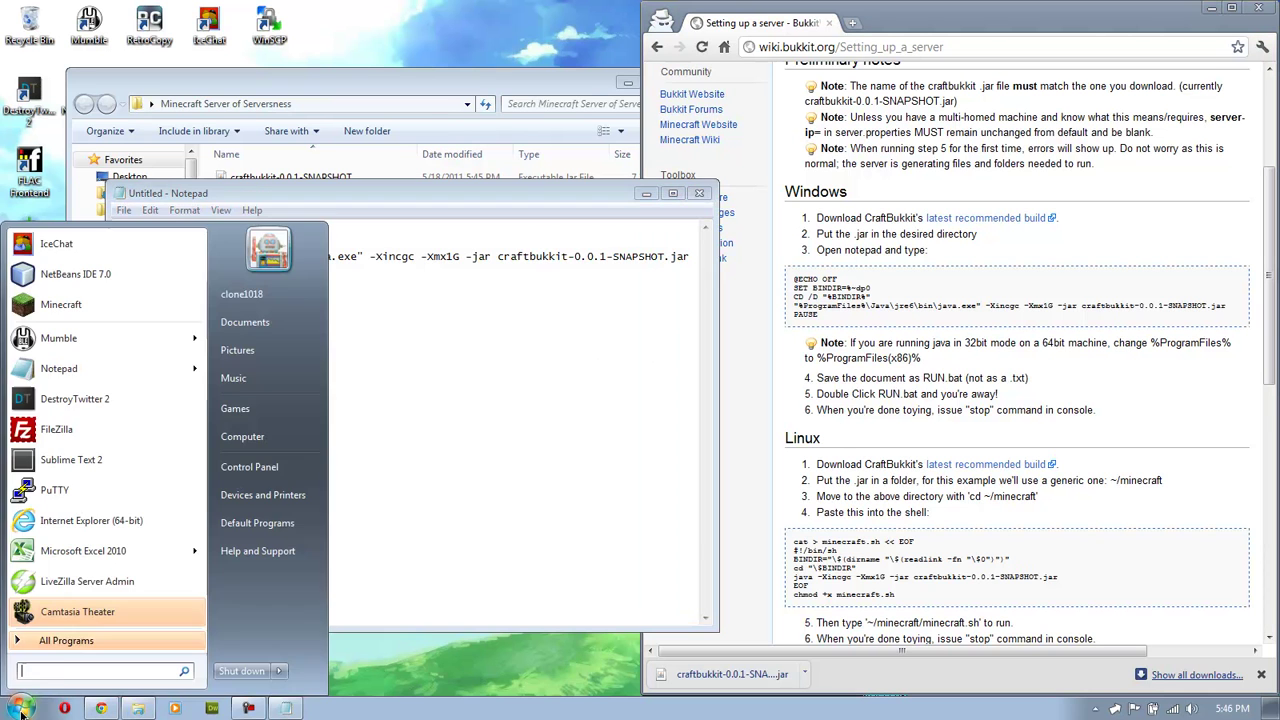
click(242, 436)
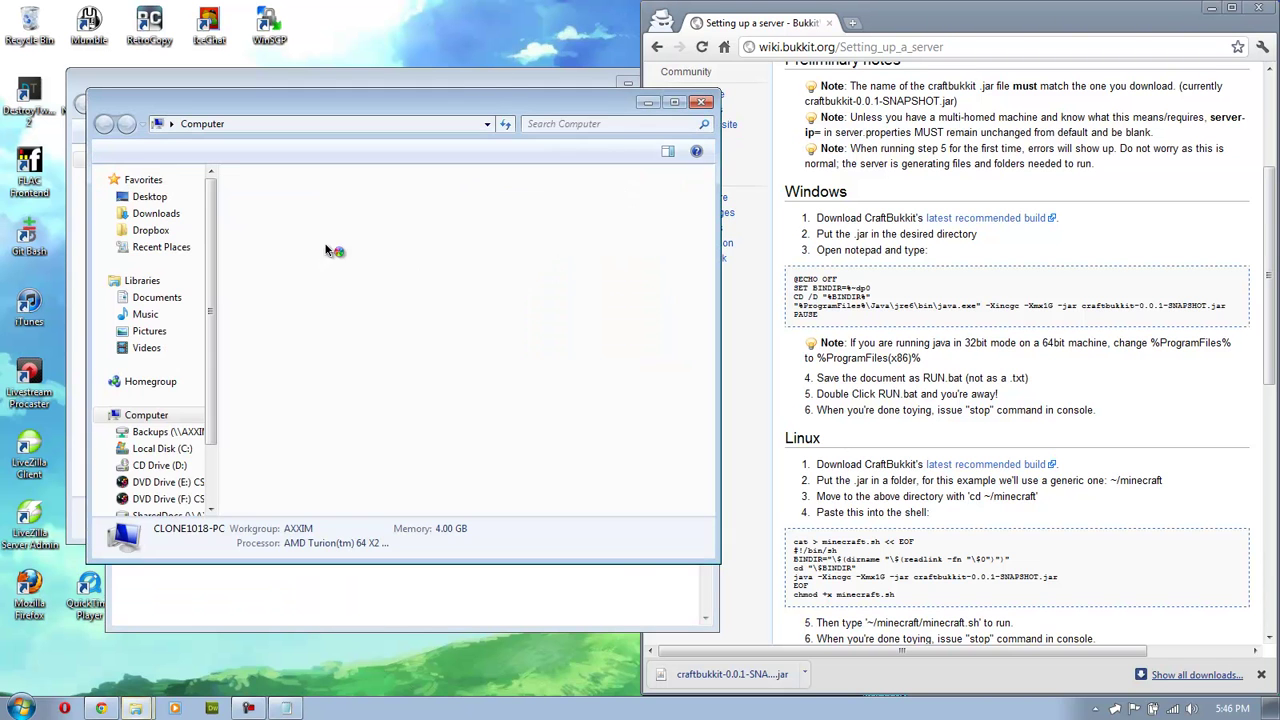
drag(247, 109, 782, 263)
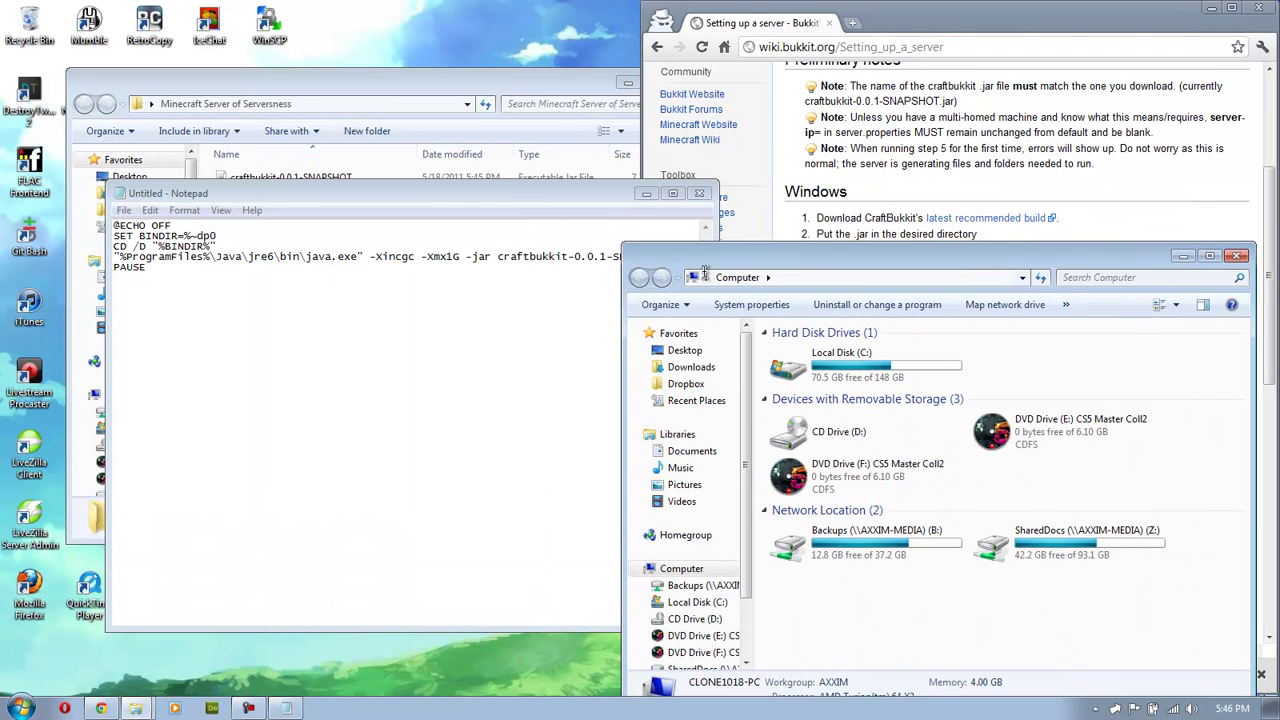
drag(118, 257, 364, 257)
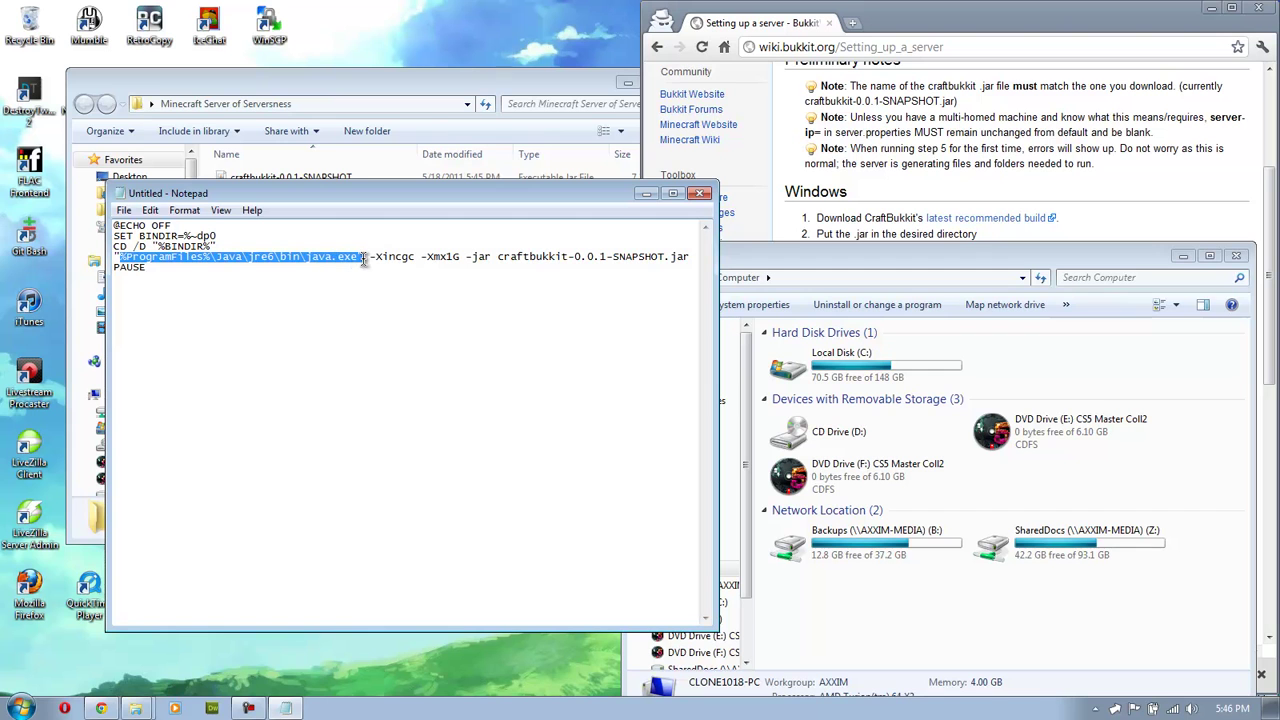
click(830, 432)
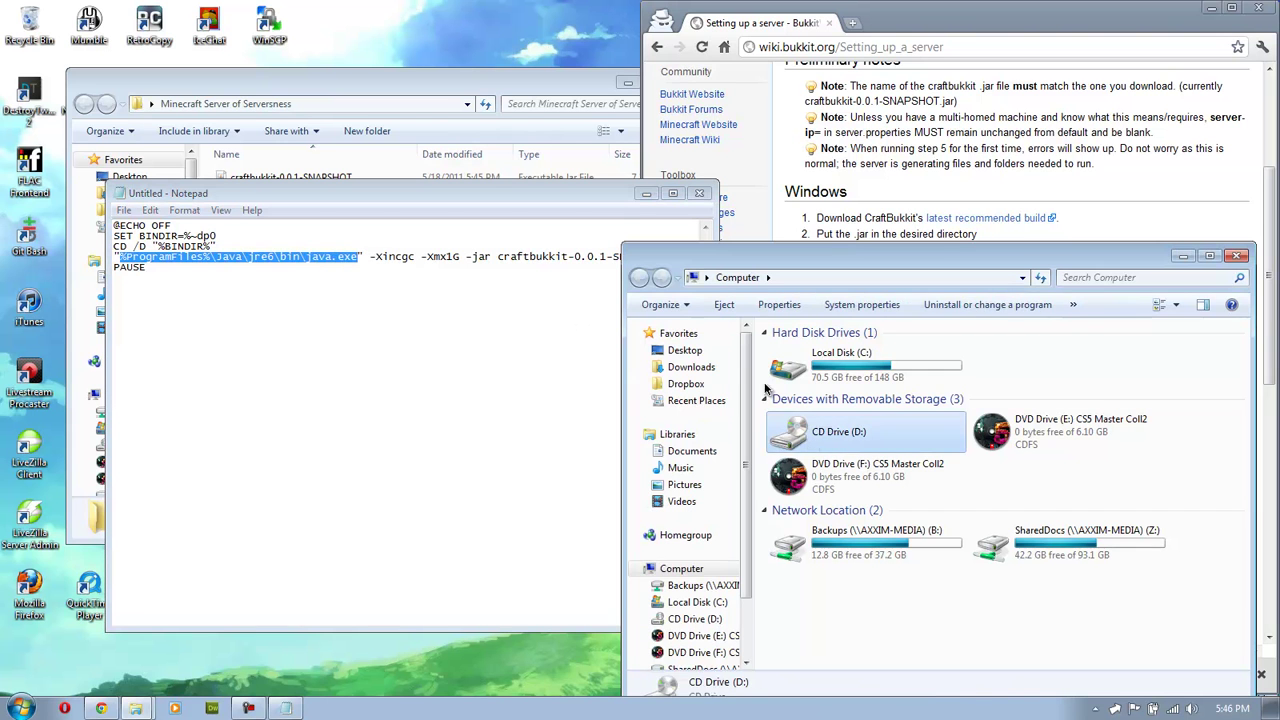
double_click(845, 362)
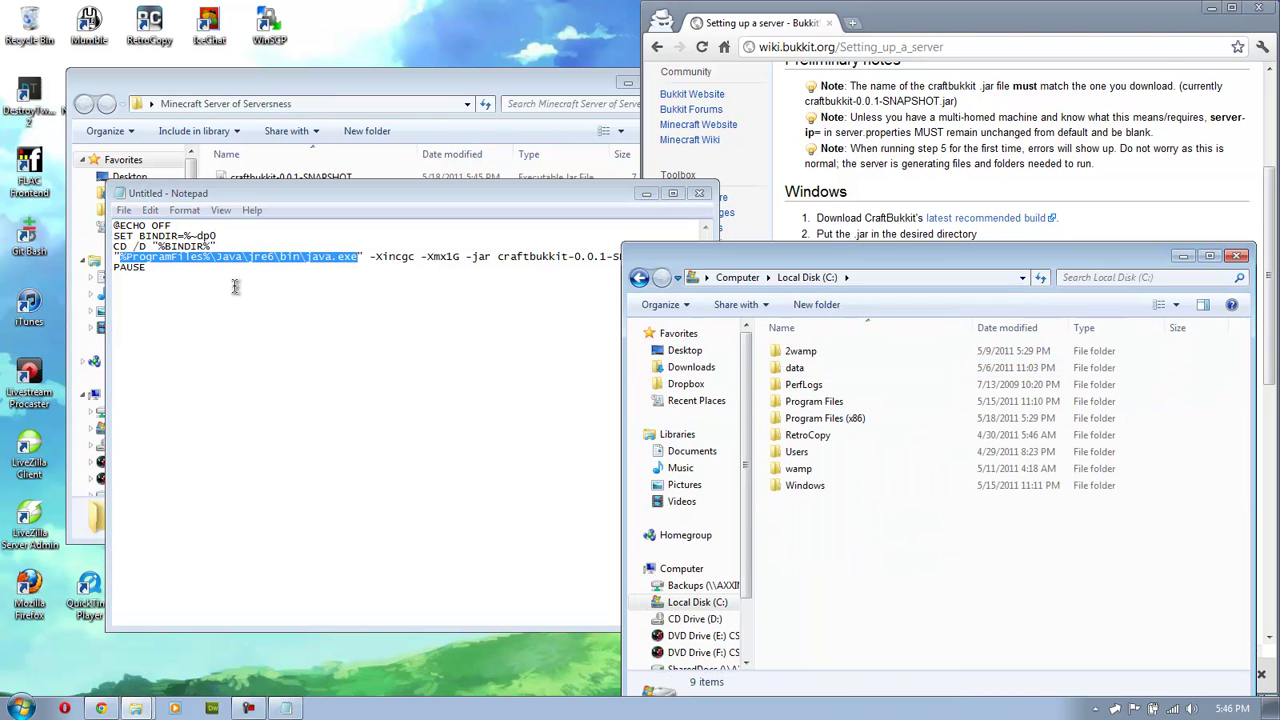
click(863, 400)
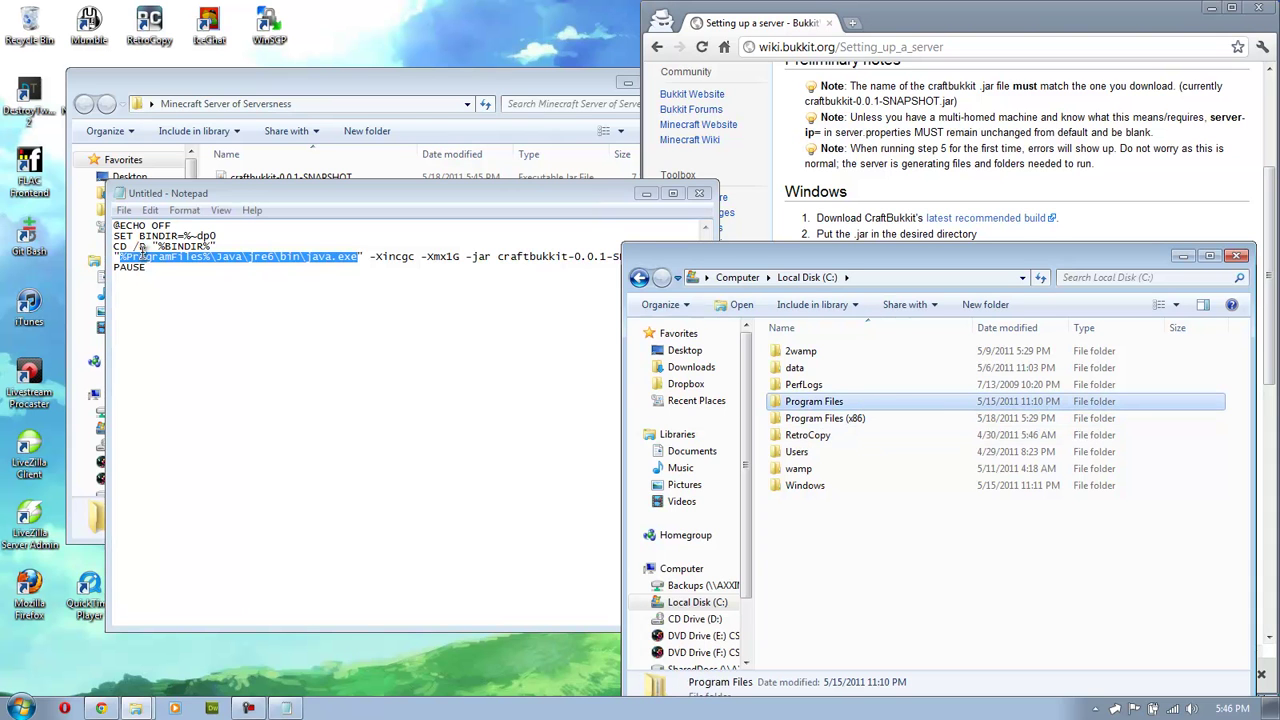
click(143, 248)
double_click(862, 402)
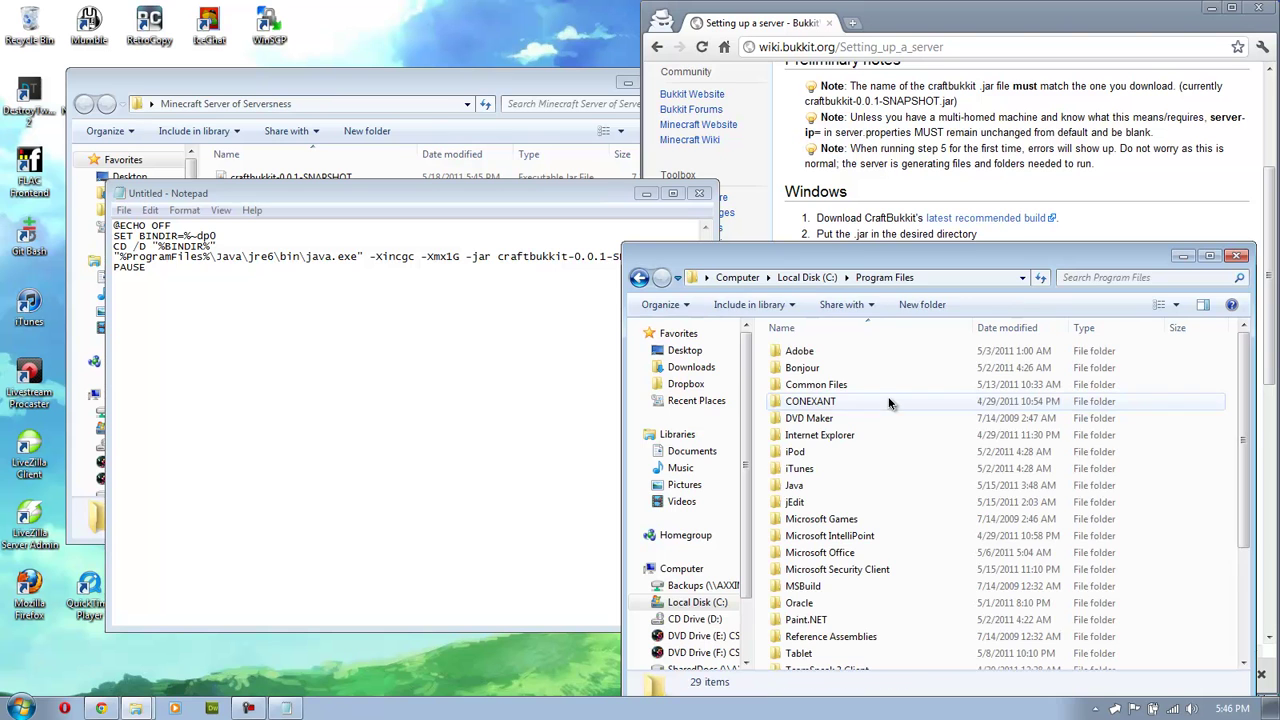
click(866, 468)
scroll(866, 468, down, 2)
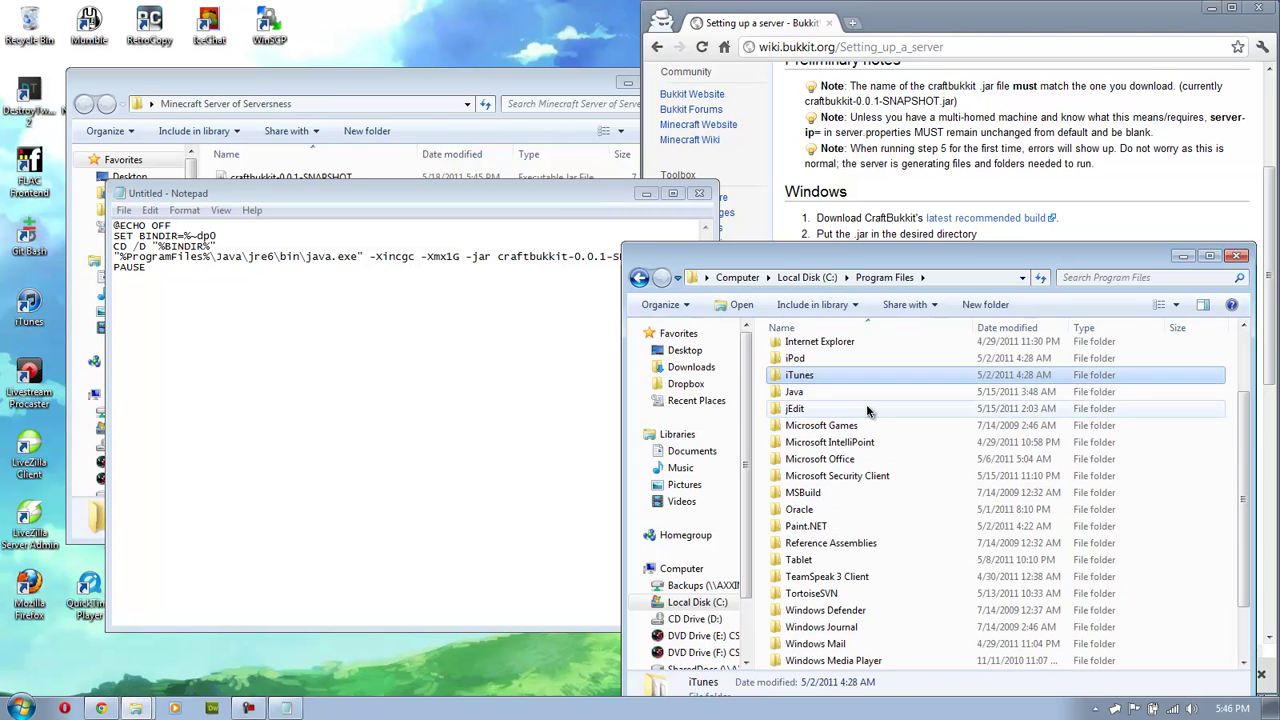
double_click(882, 393)
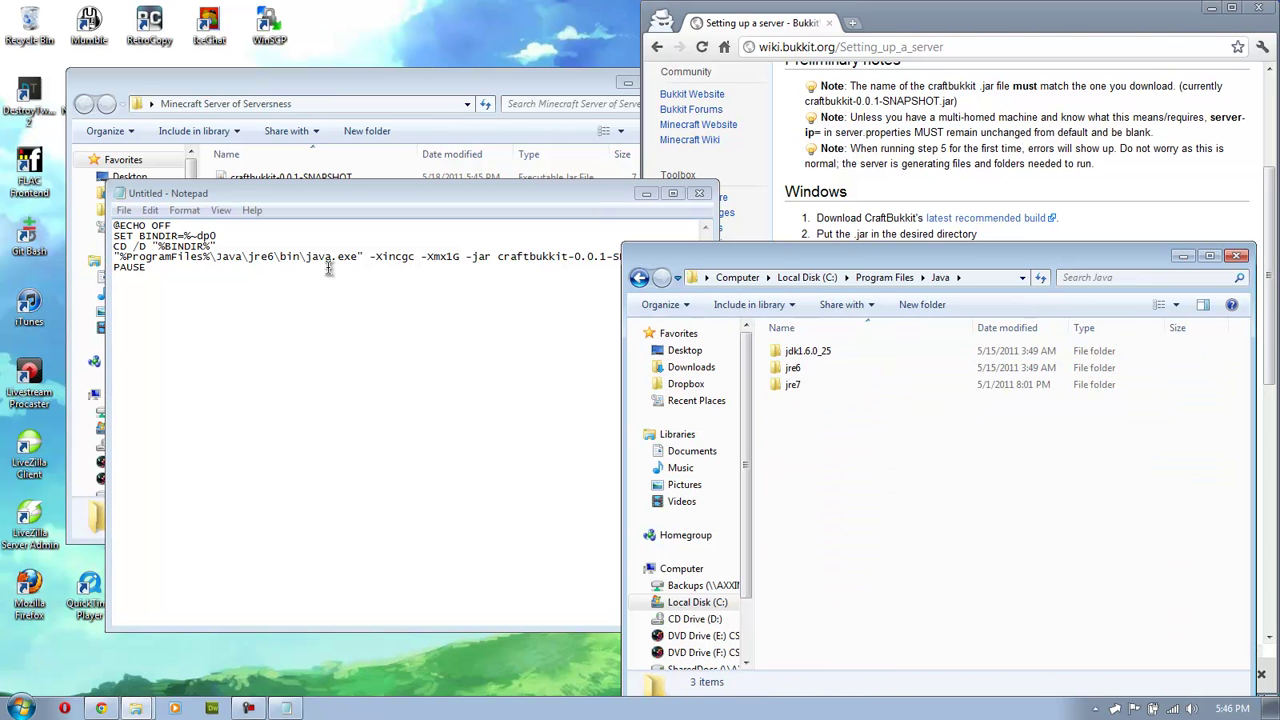
double_click(846, 369)
double_click(289, 256)
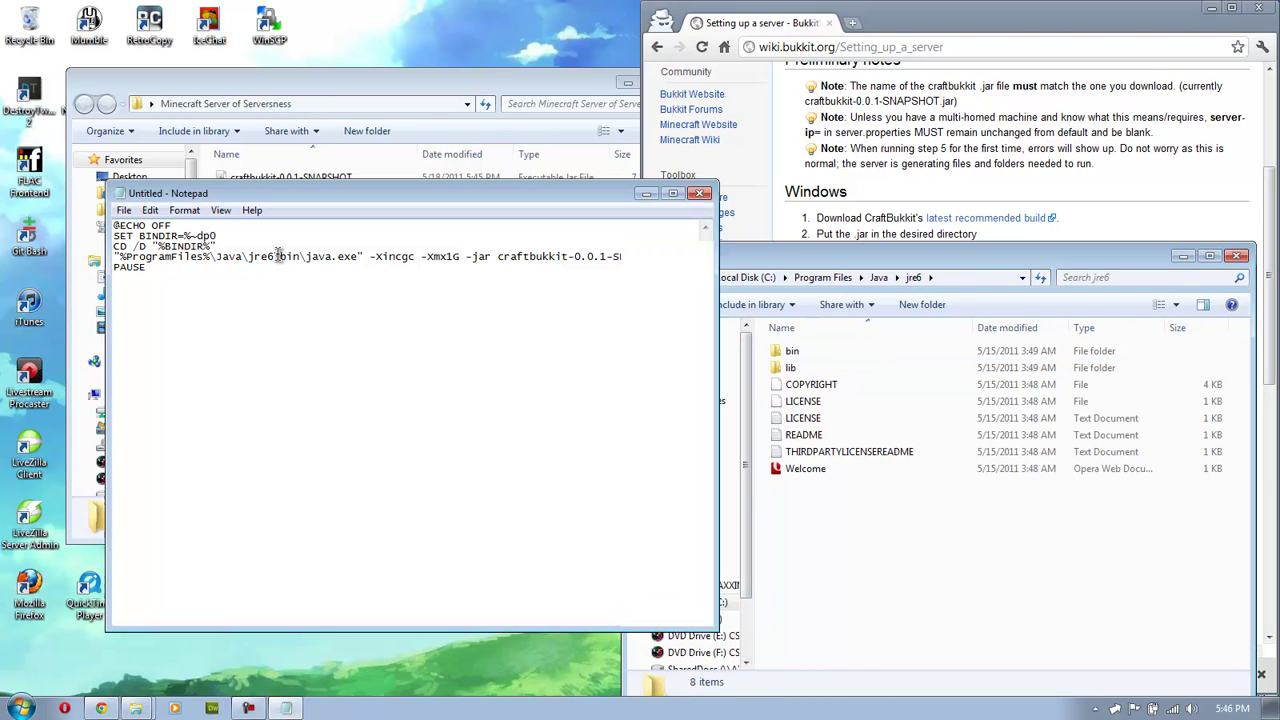
double_click(842, 350)
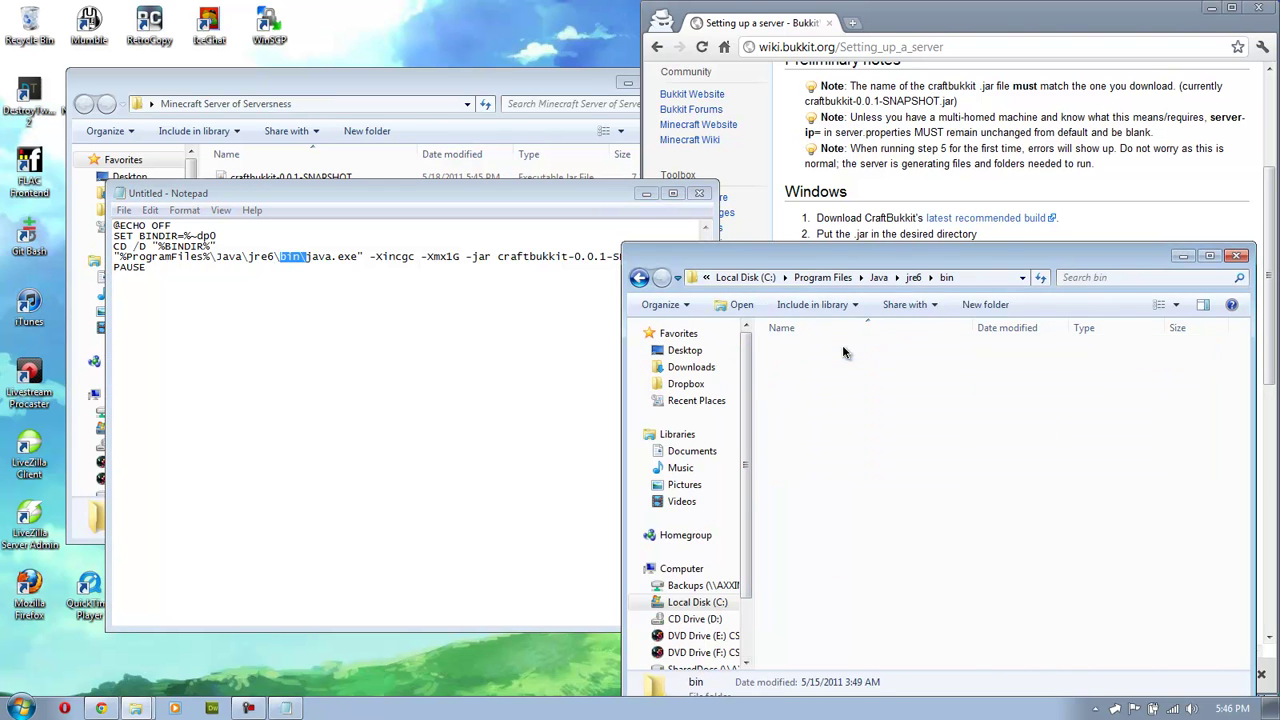
click(858, 470)
scroll(850, 500, down, 3)
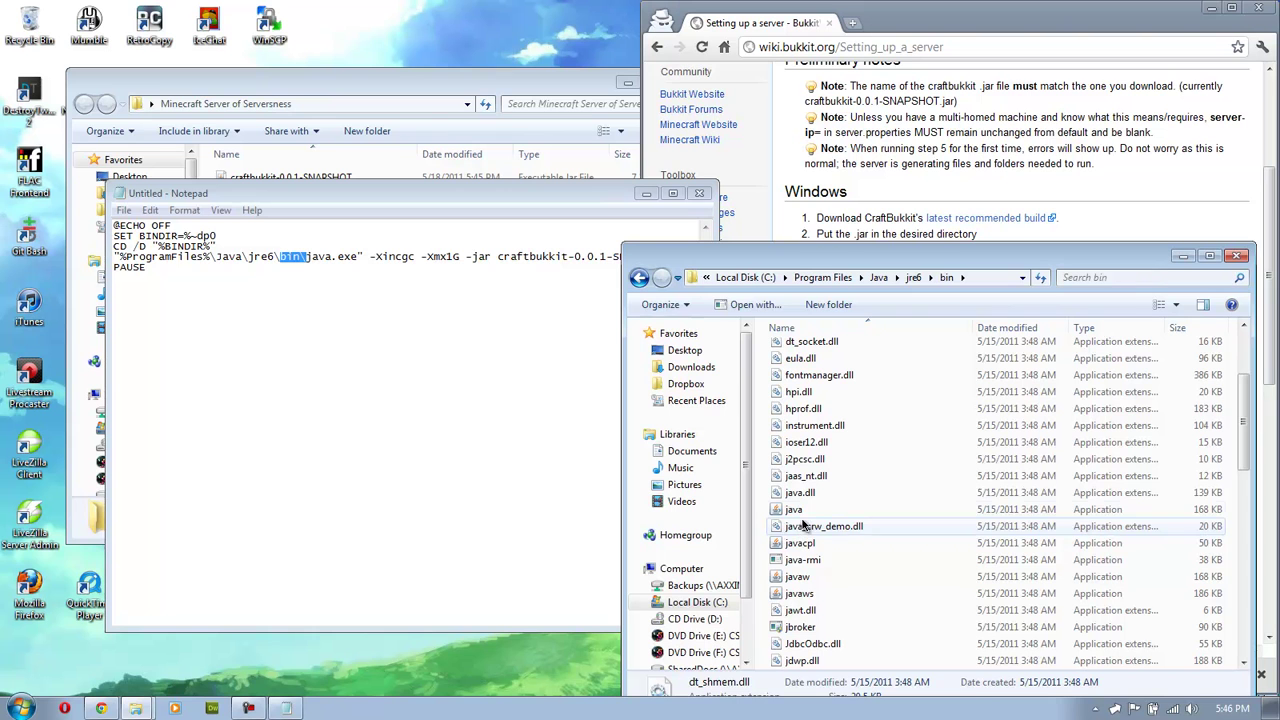
click(813, 511)
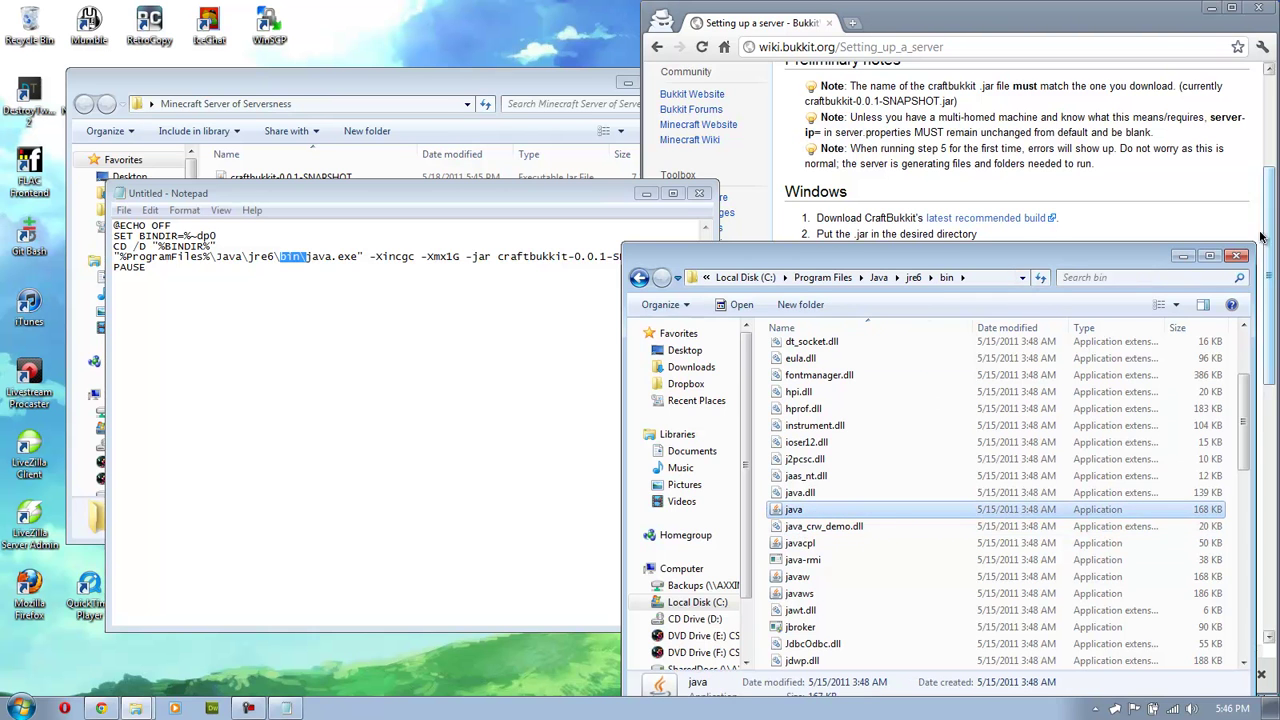
click(1240, 256)
click(556, 294)
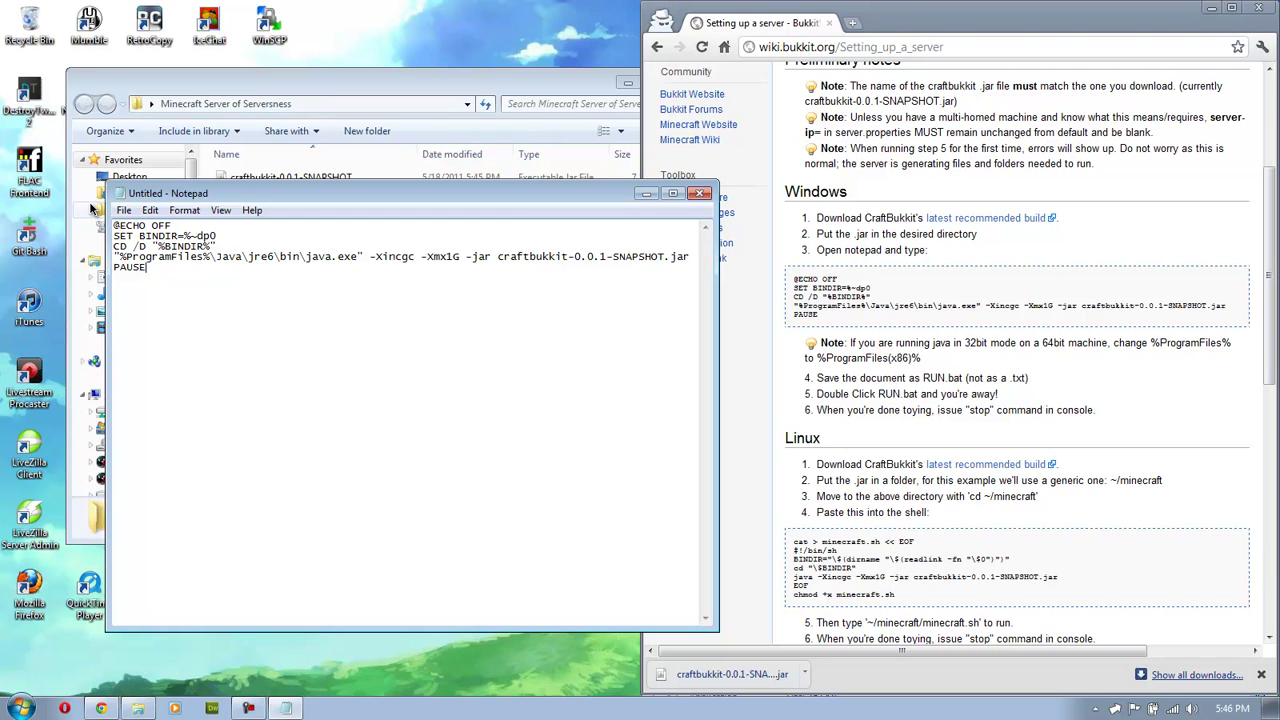
click(123, 210)
Save the script as run.bat with All Files type in Minecraft Server of Serversness, then close Notepad
click(158, 281)
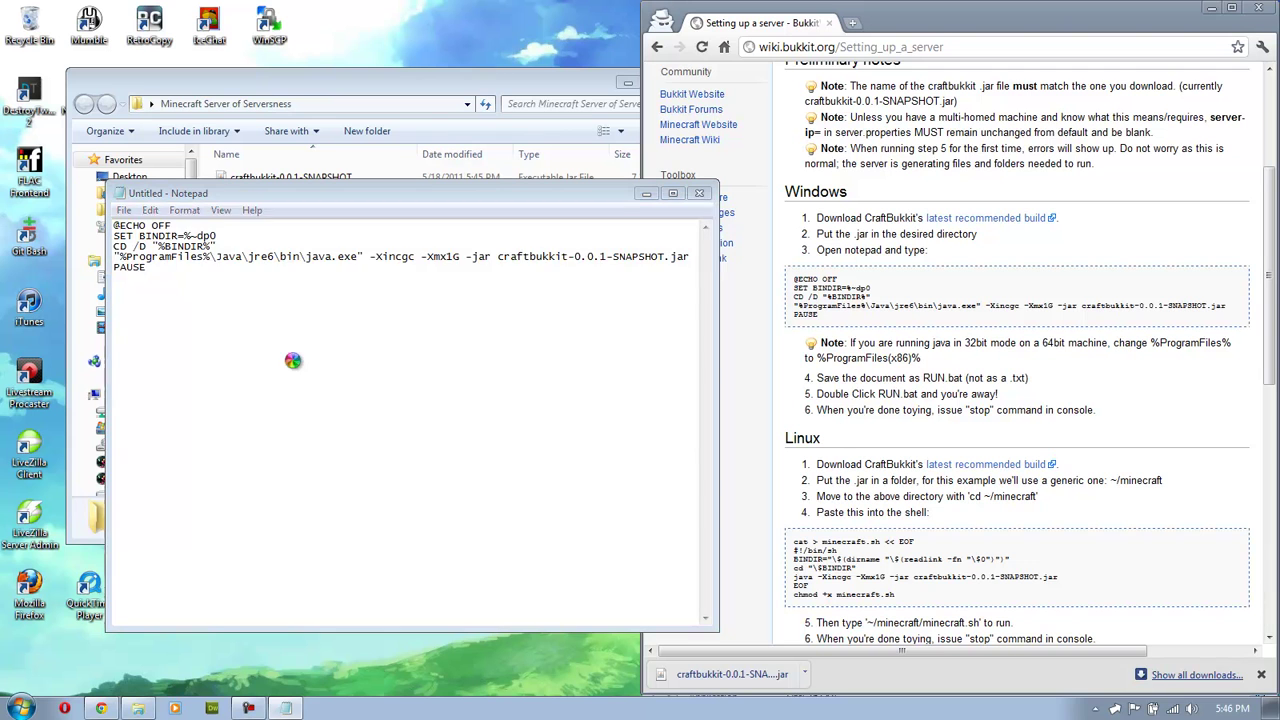
click(322, 545)
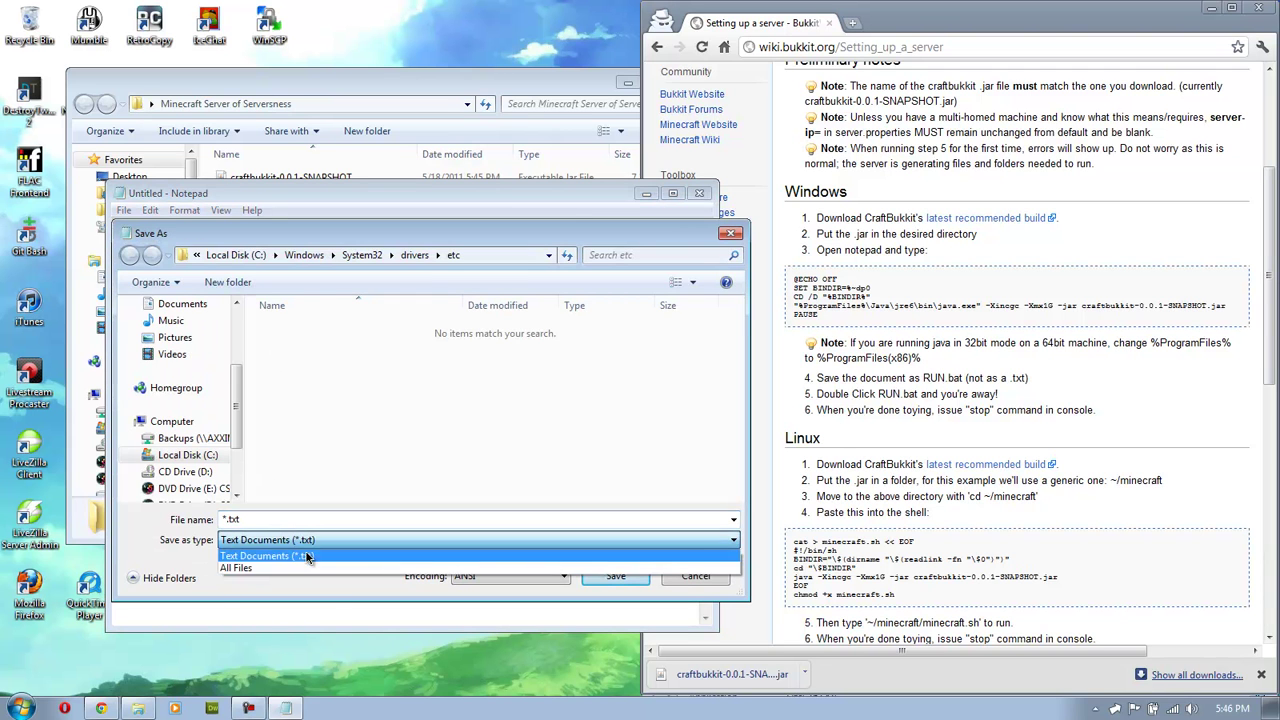
click(284, 569)
click(294, 520)
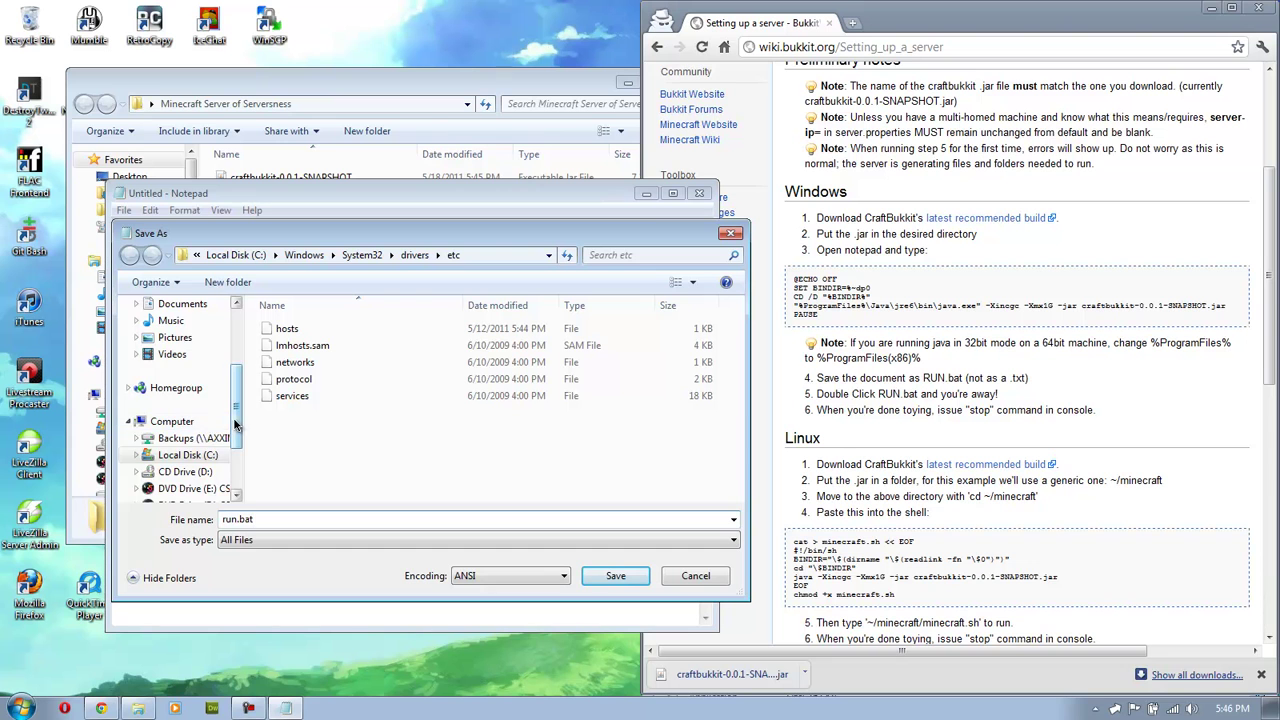
scroll(235, 425, up, 1)
scroll(235, 393, up, 2)
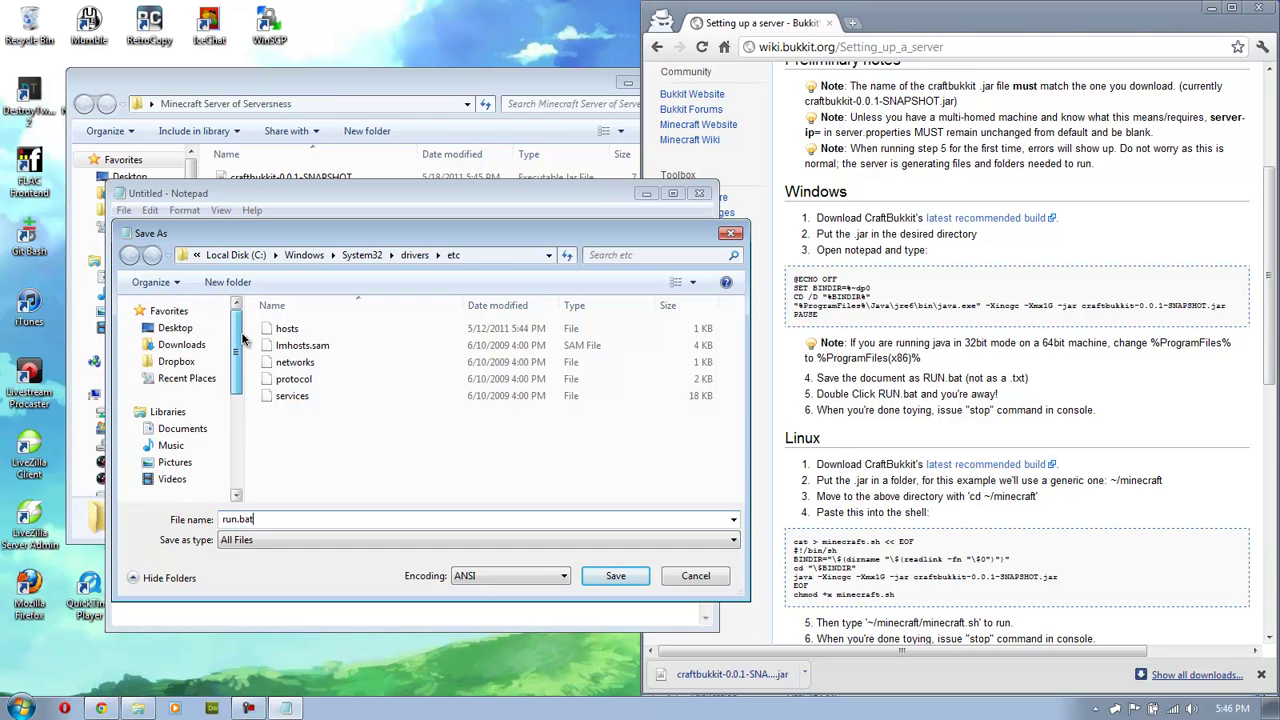
click(175, 328)
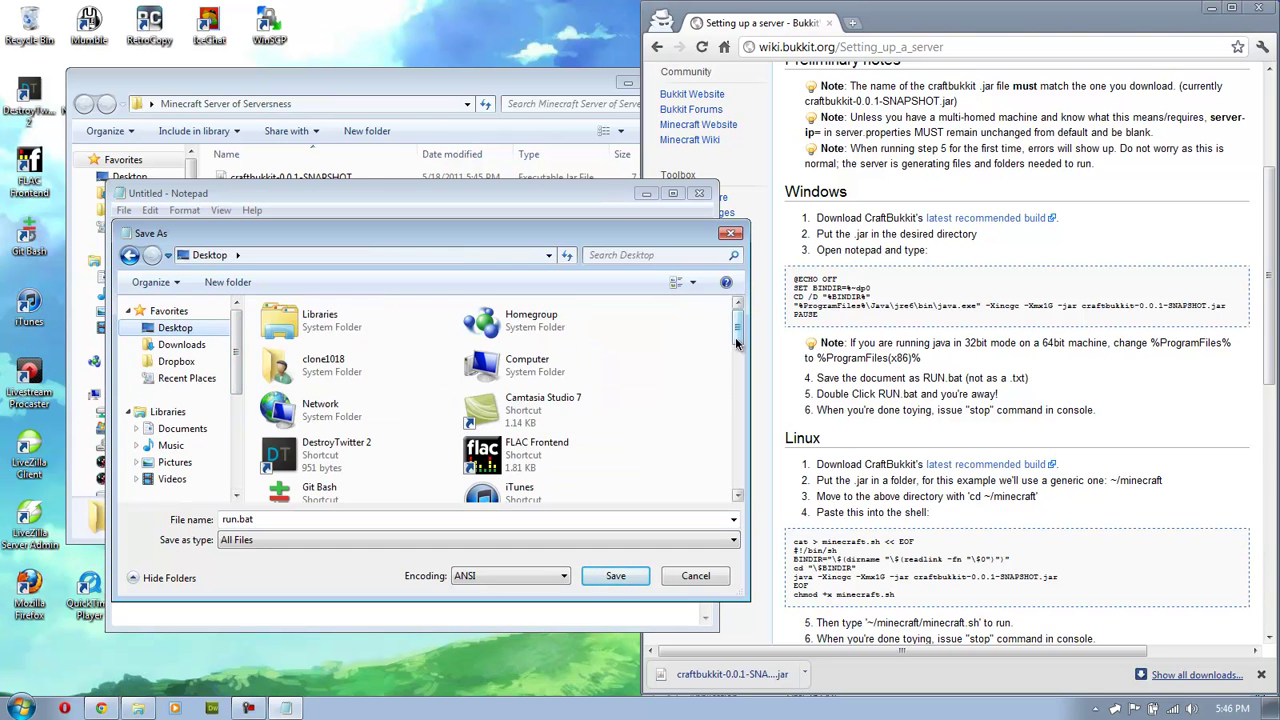
drag(736, 337, 740, 437)
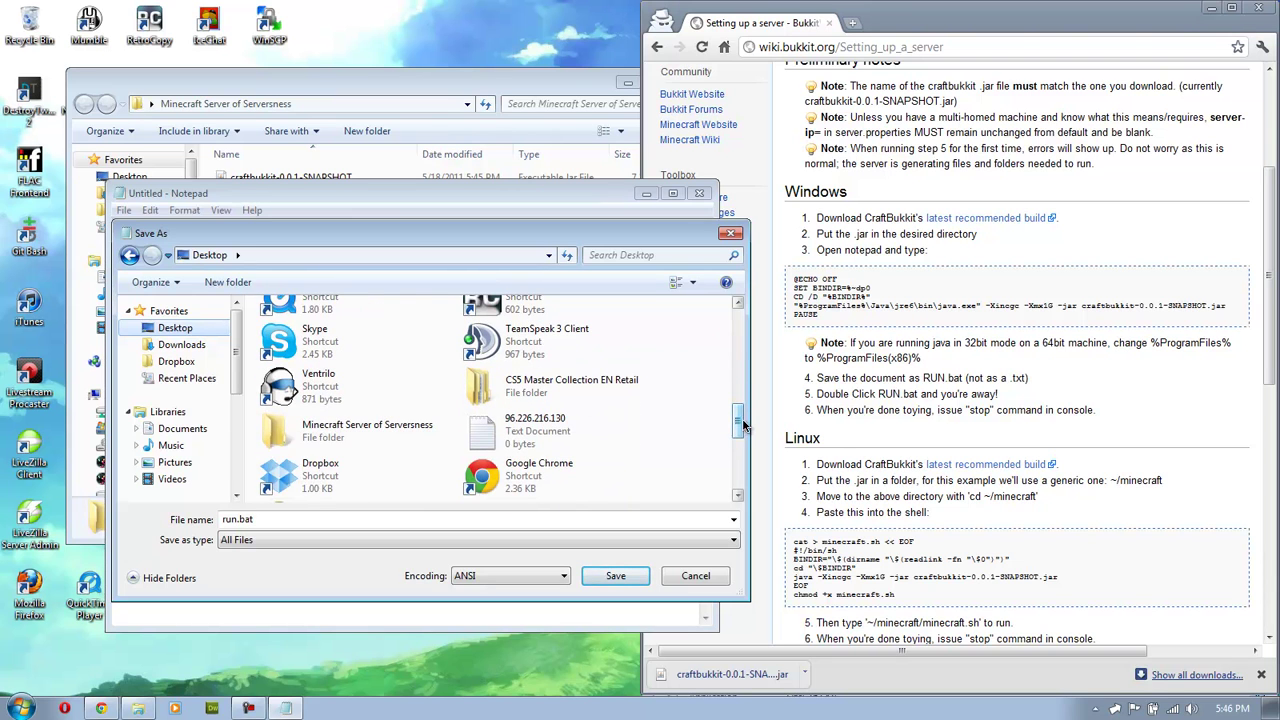
click(418, 440)
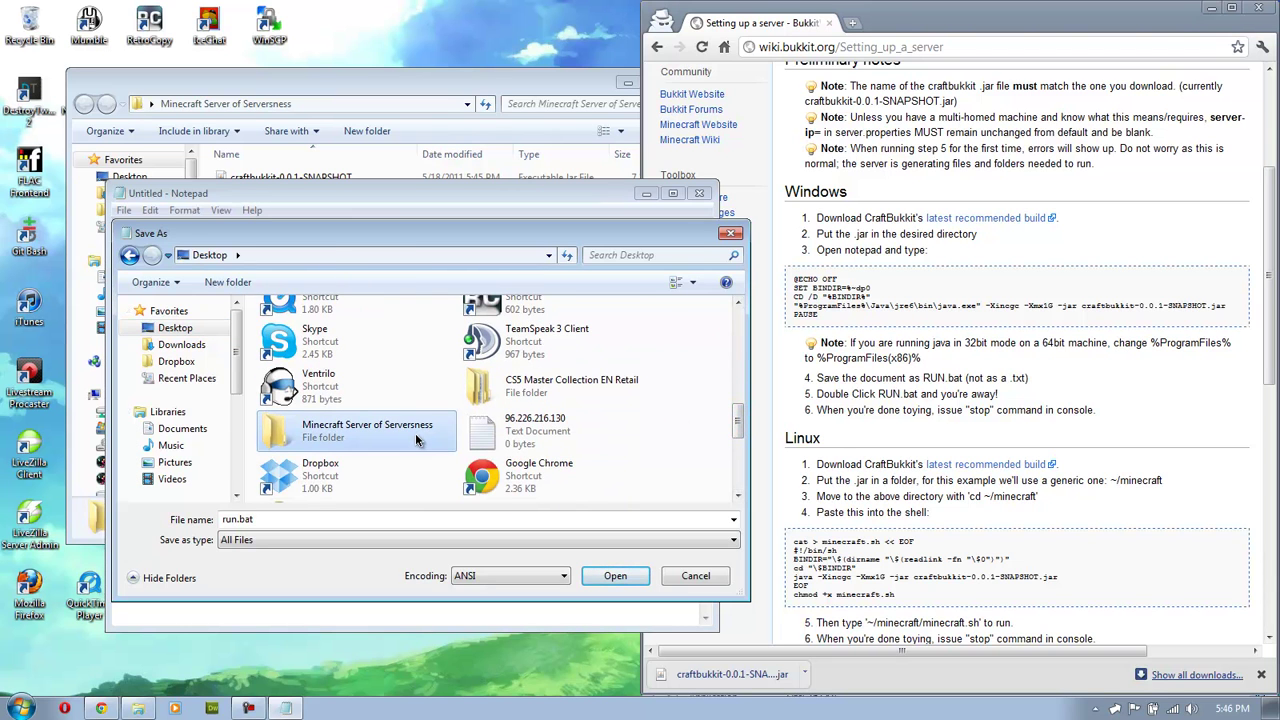
double_click(415, 433)
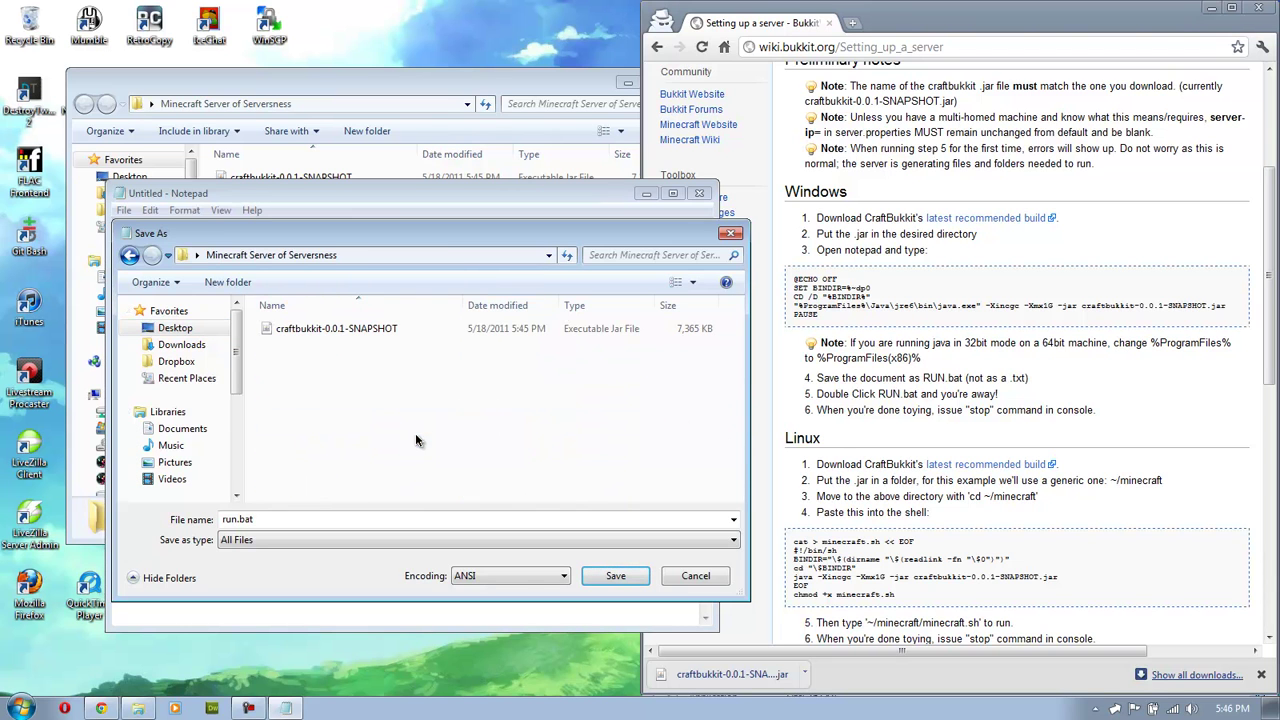
click(614, 577)
click(698, 194)
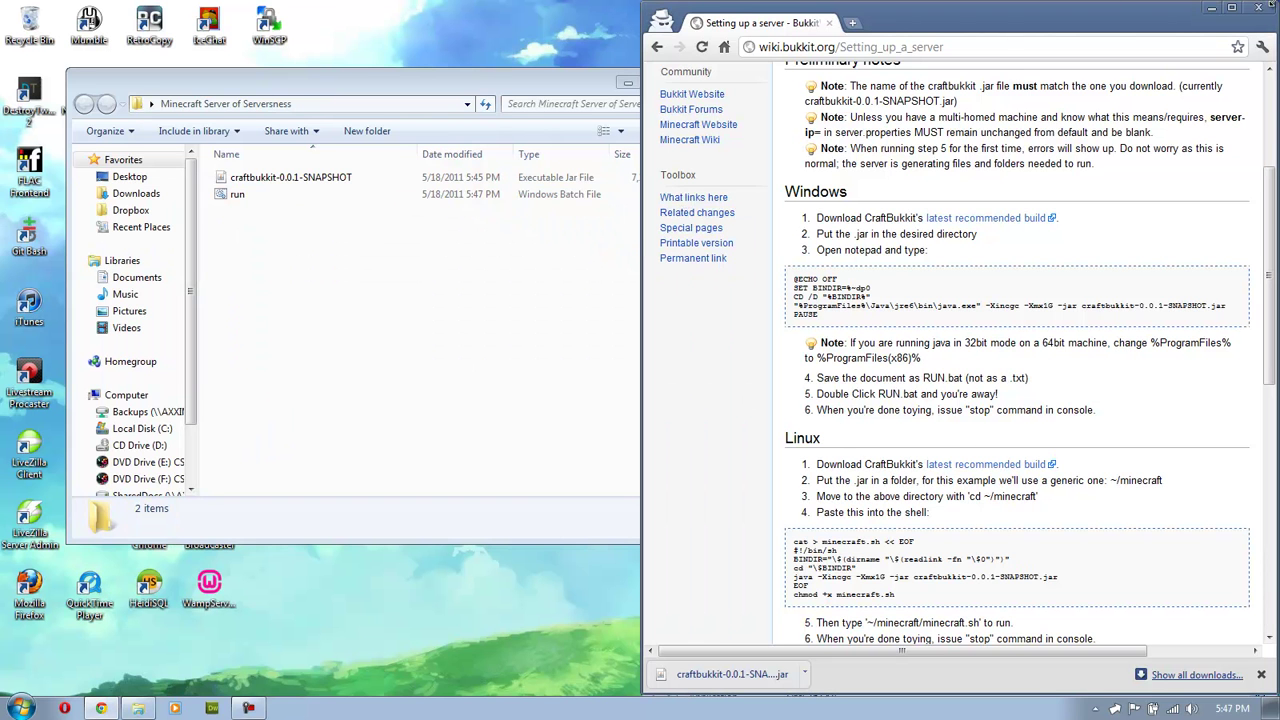
Run run.bat to start the CraftBukkit server, allow Java through the firewall, and move the console right
click(1211, 8)
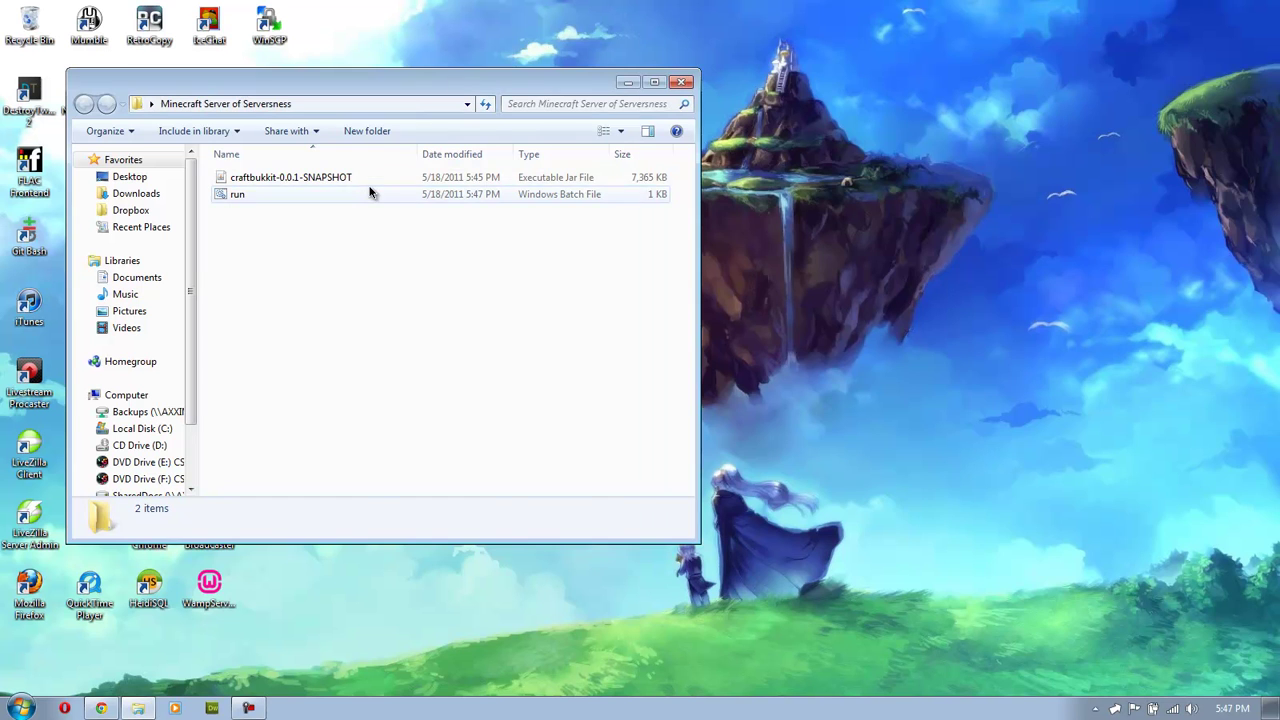
double_click(369, 193)
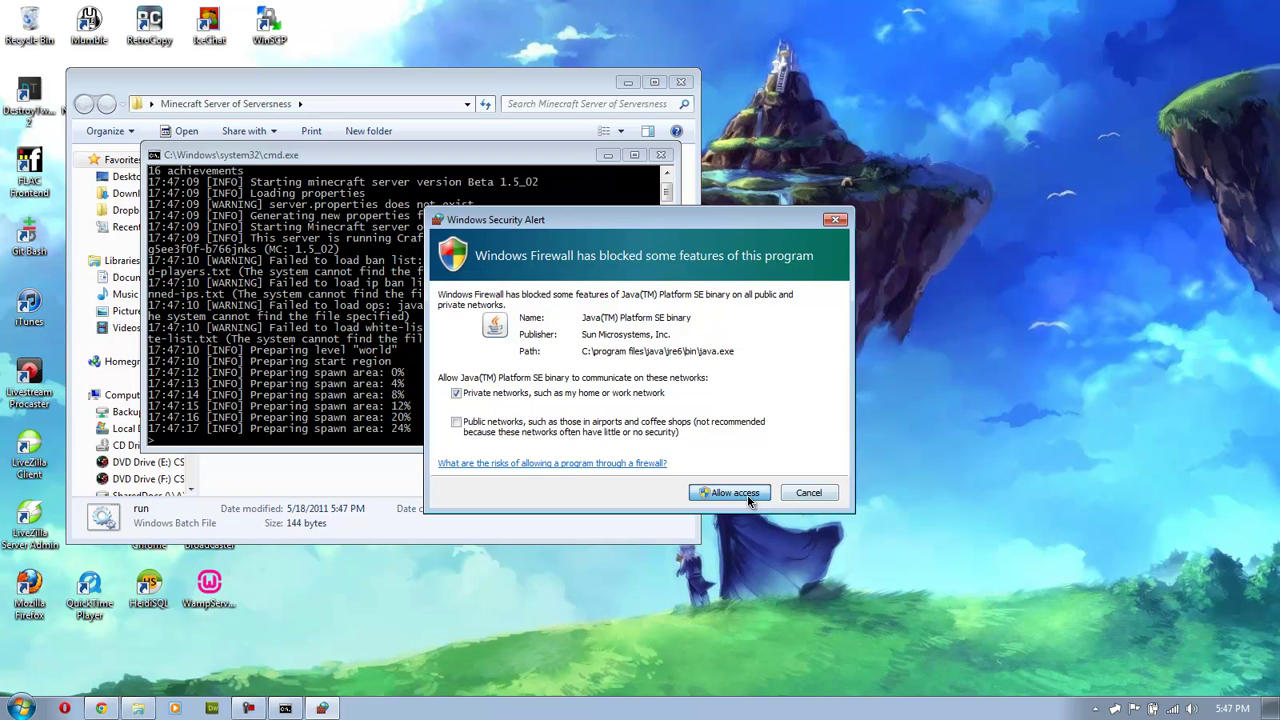
click(748, 495)
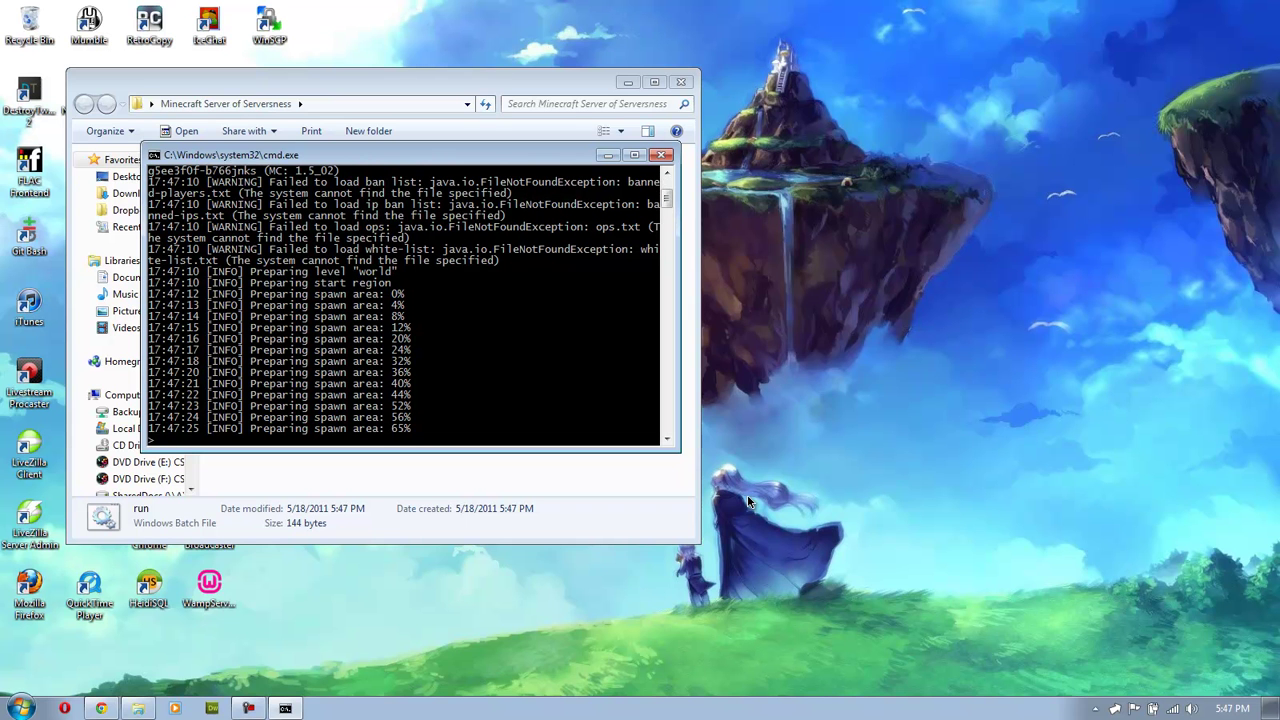
drag(416, 156, 975, 143)
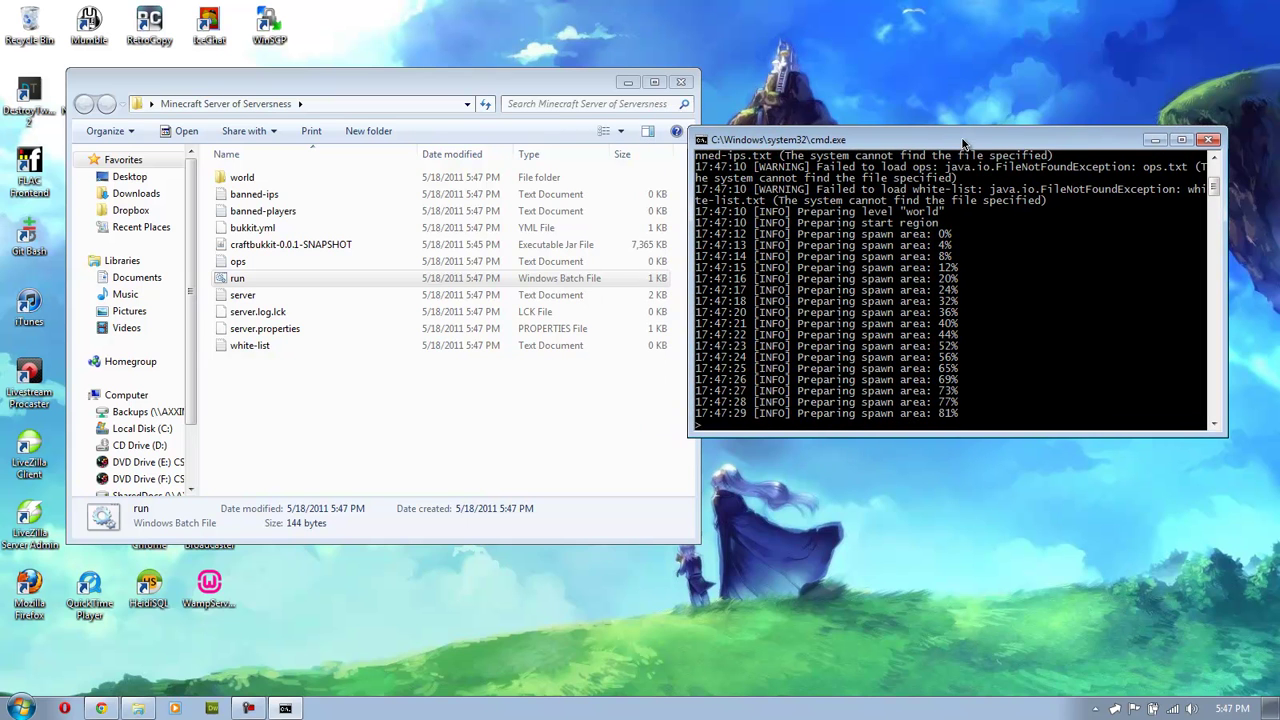
Look over the generated ops, run and white-list files in the server folder
click(470, 263)
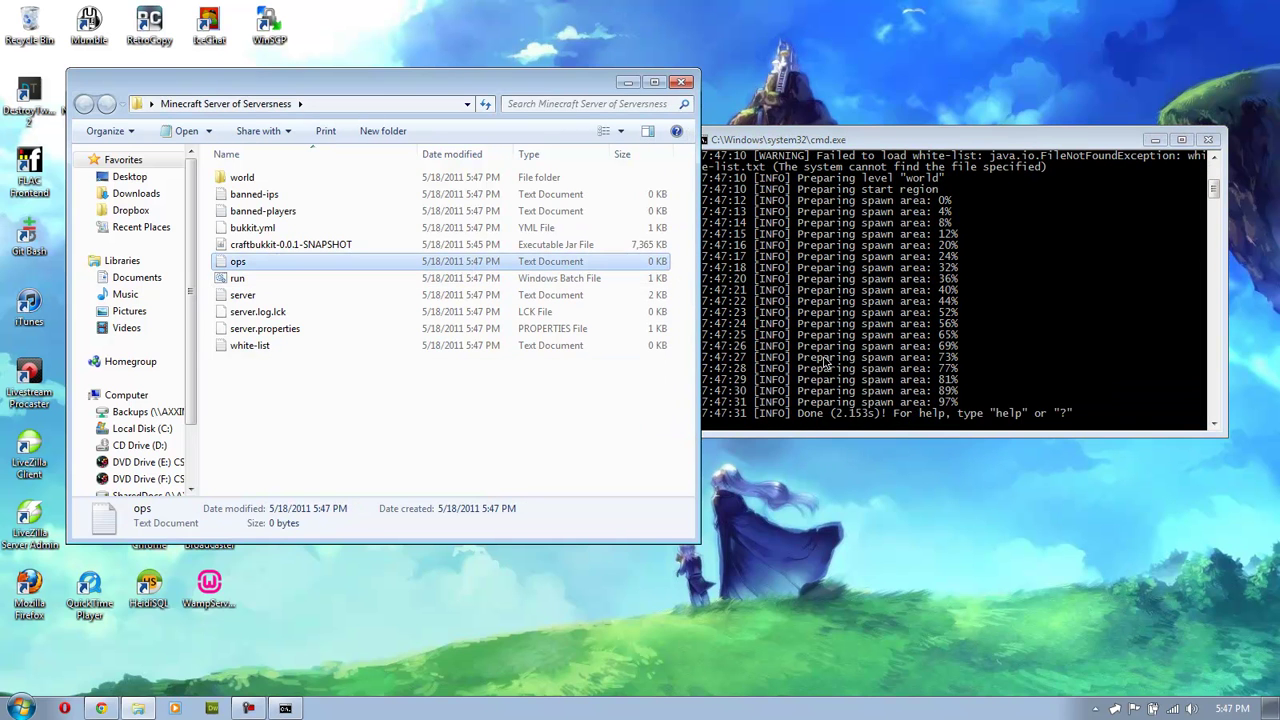
click(335, 294)
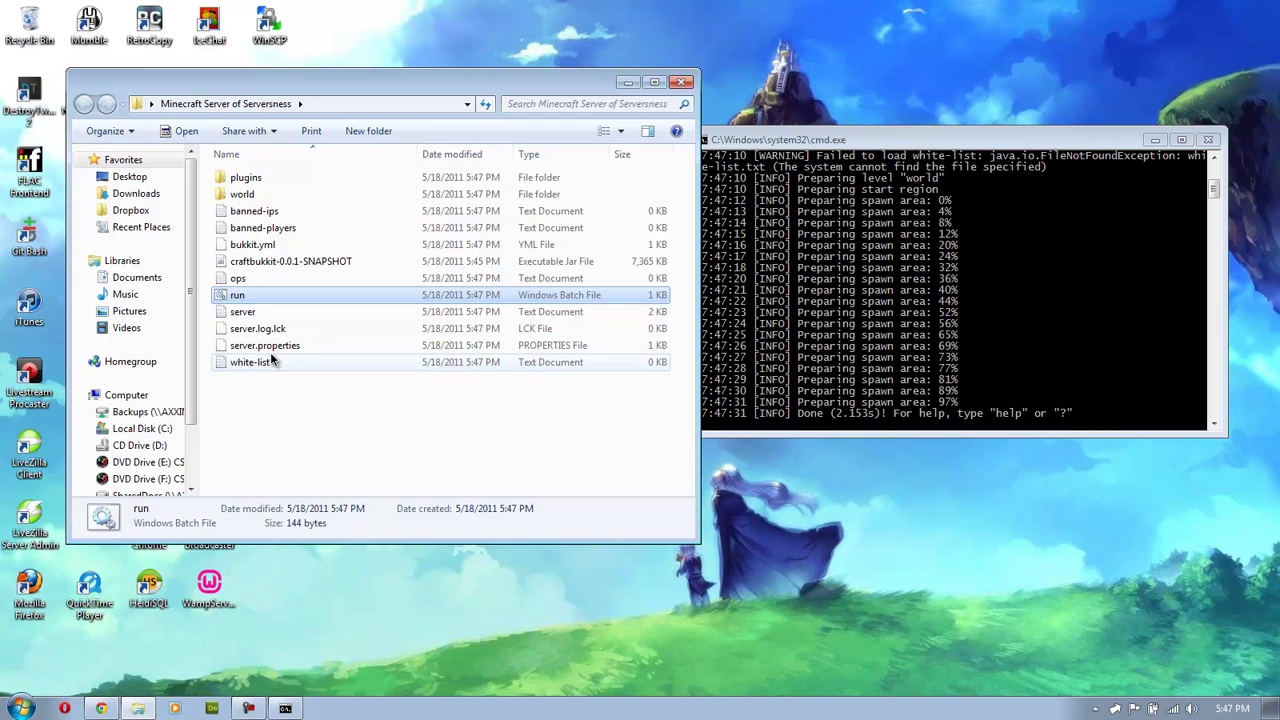
click(335, 362)
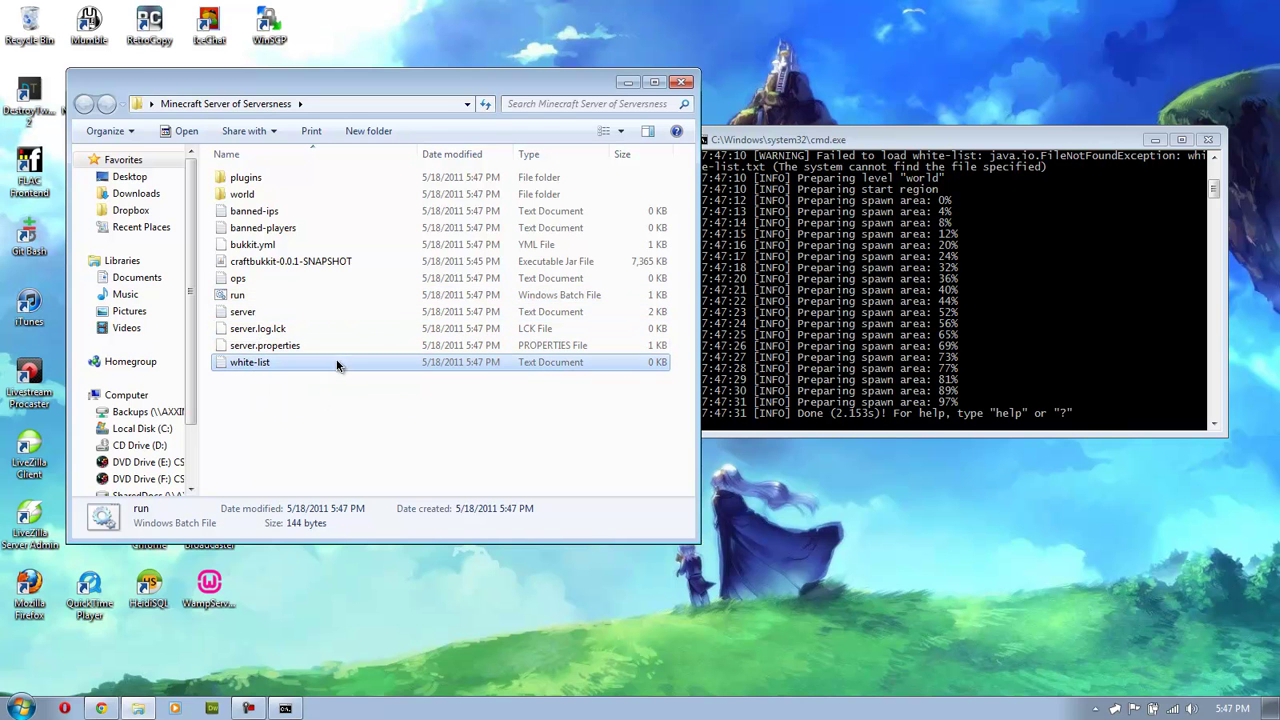
Make three players operators by entering op commands in the server console
click(974, 330)
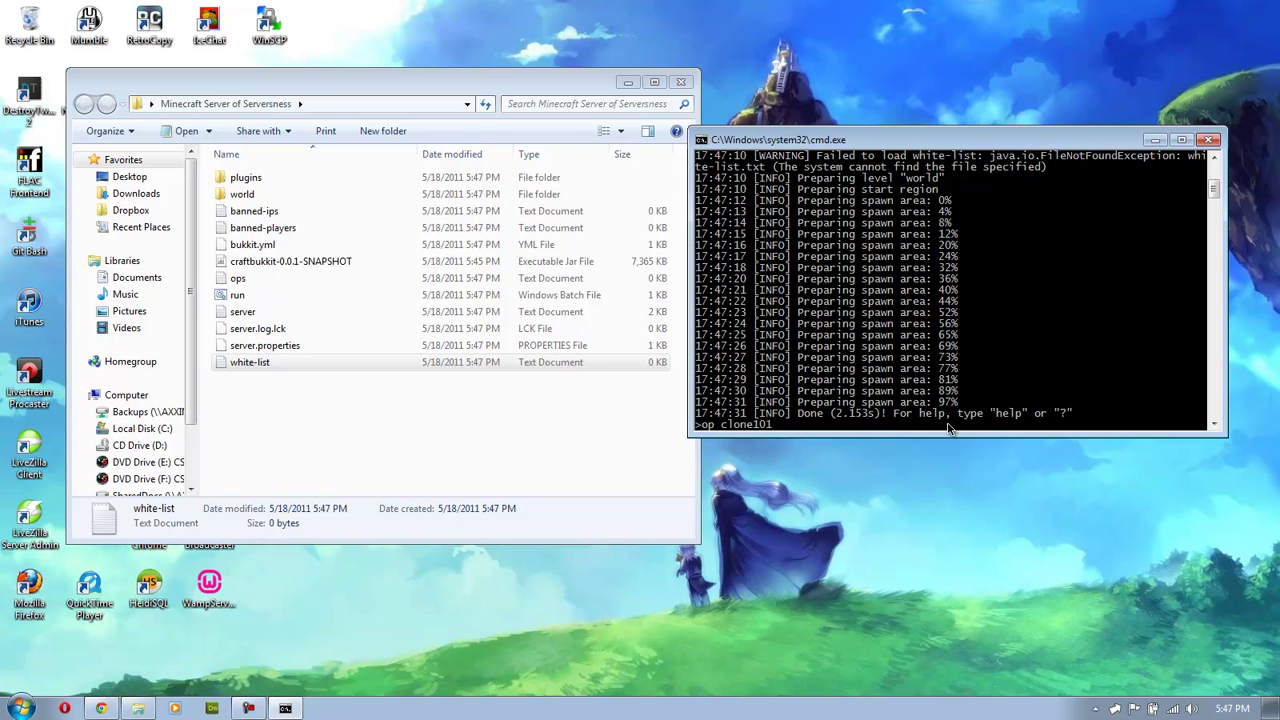
key(Return)
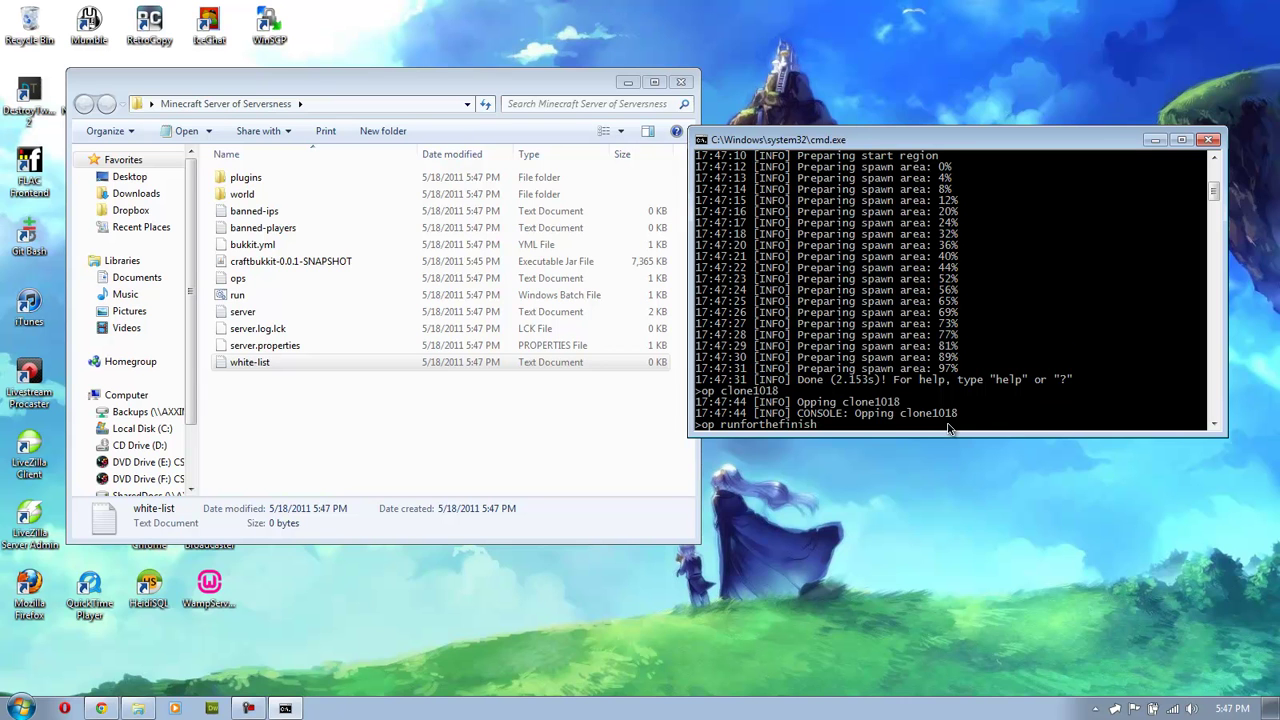
key(Return)
text(op Raitsui)
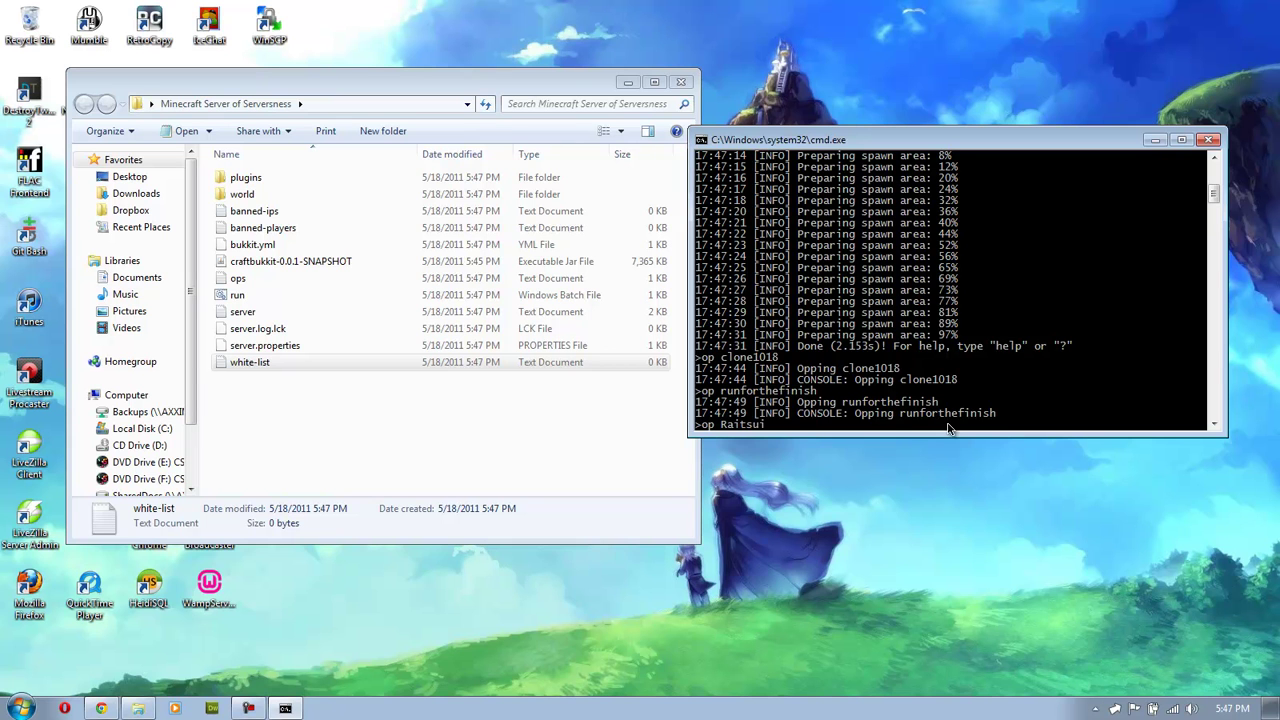
key(Return)
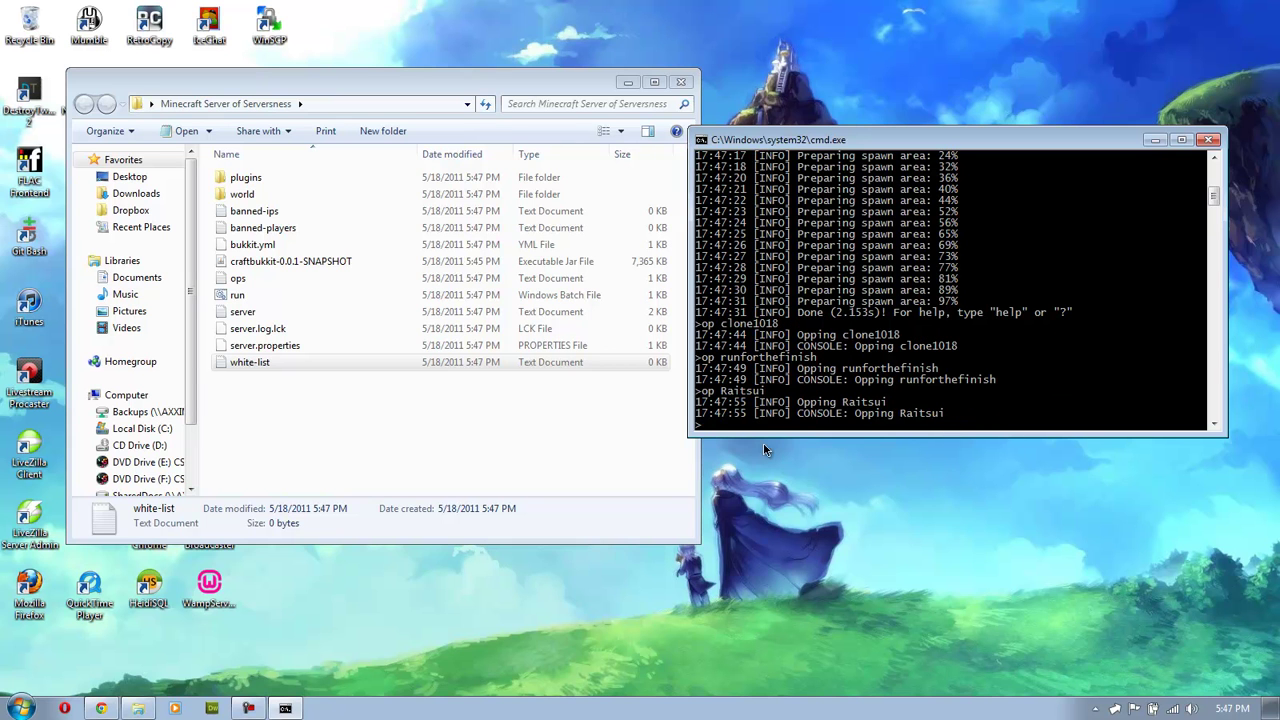
Open server.properties in Notepad through the Open With program list
click(298, 242)
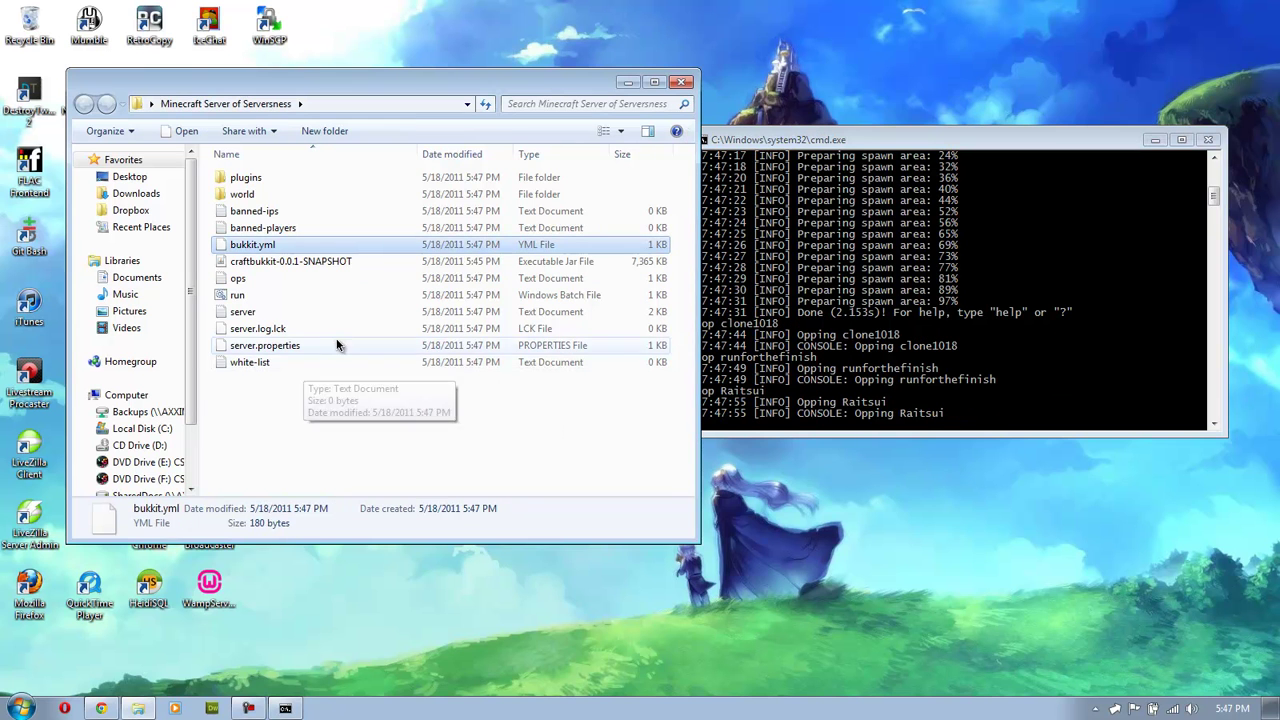
click(265, 345)
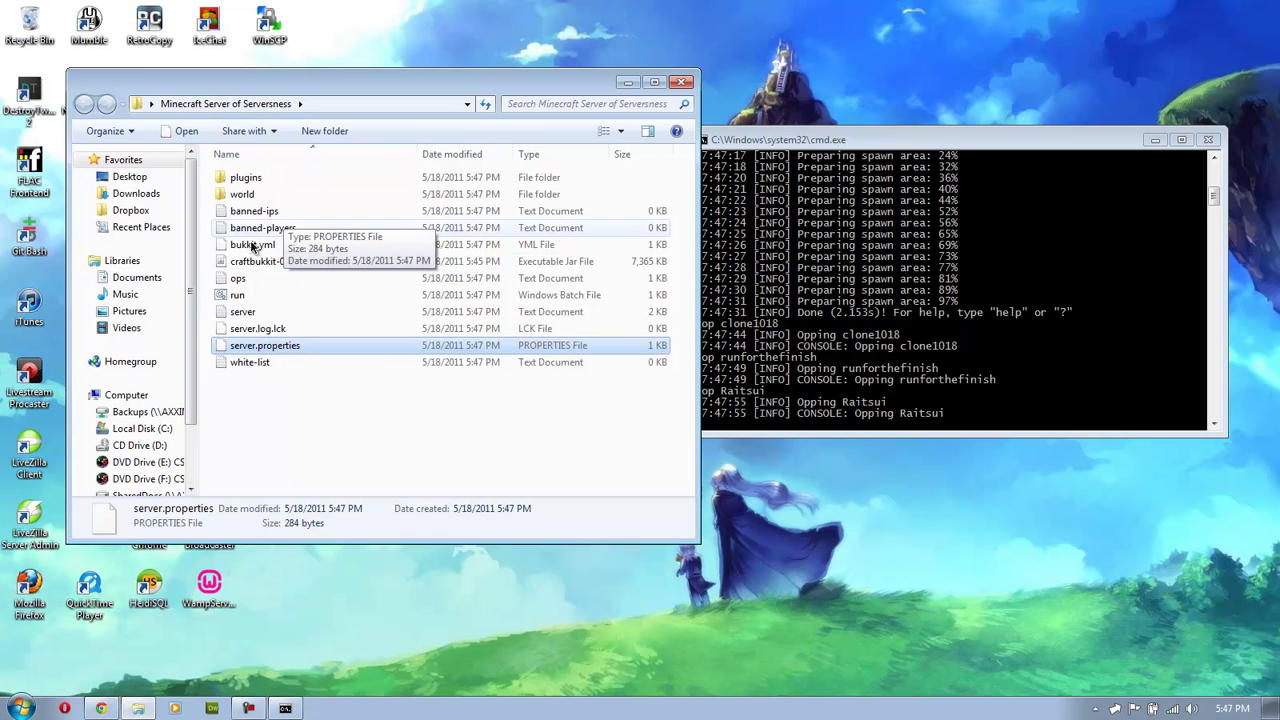
double_click(320, 345)
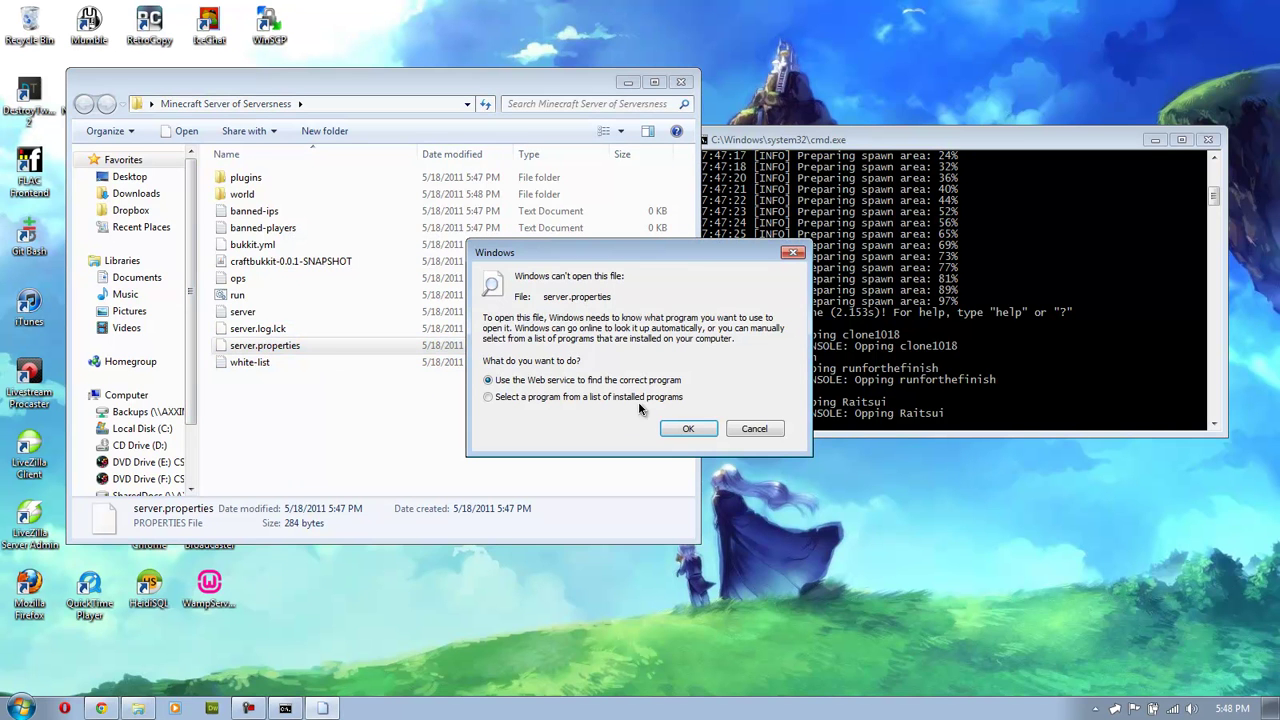
click(510, 398)
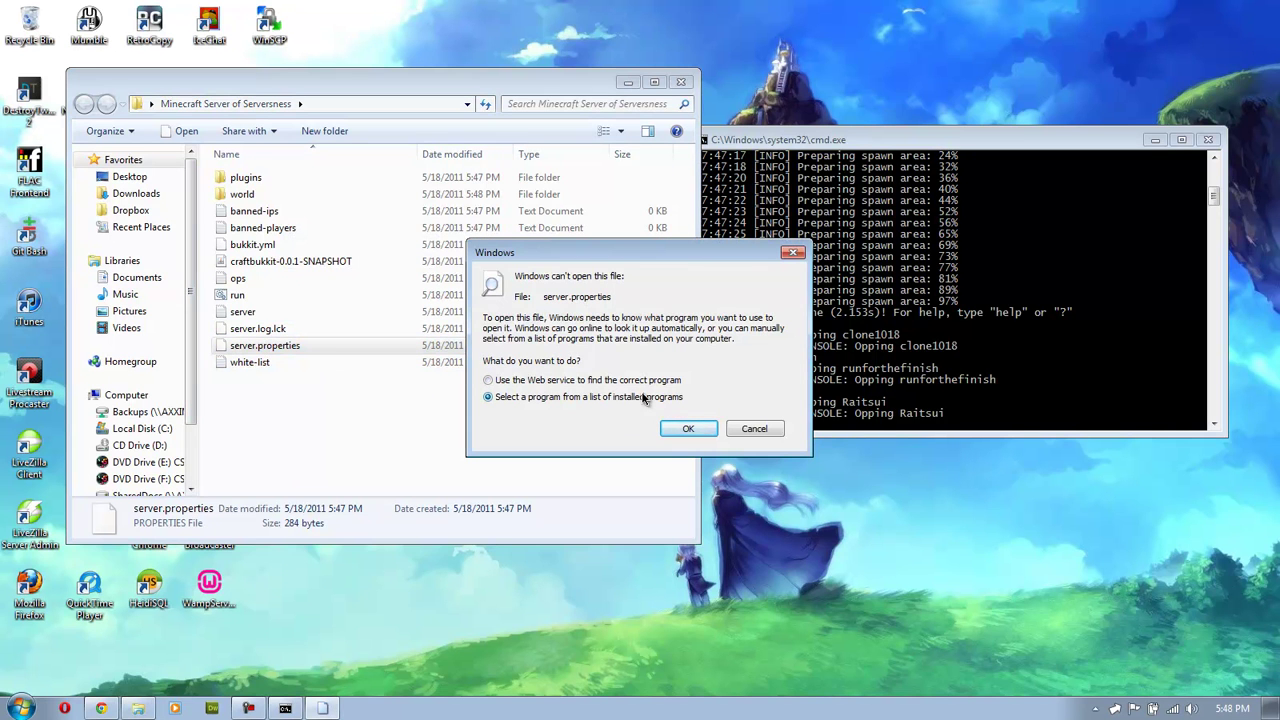
click(697, 436)
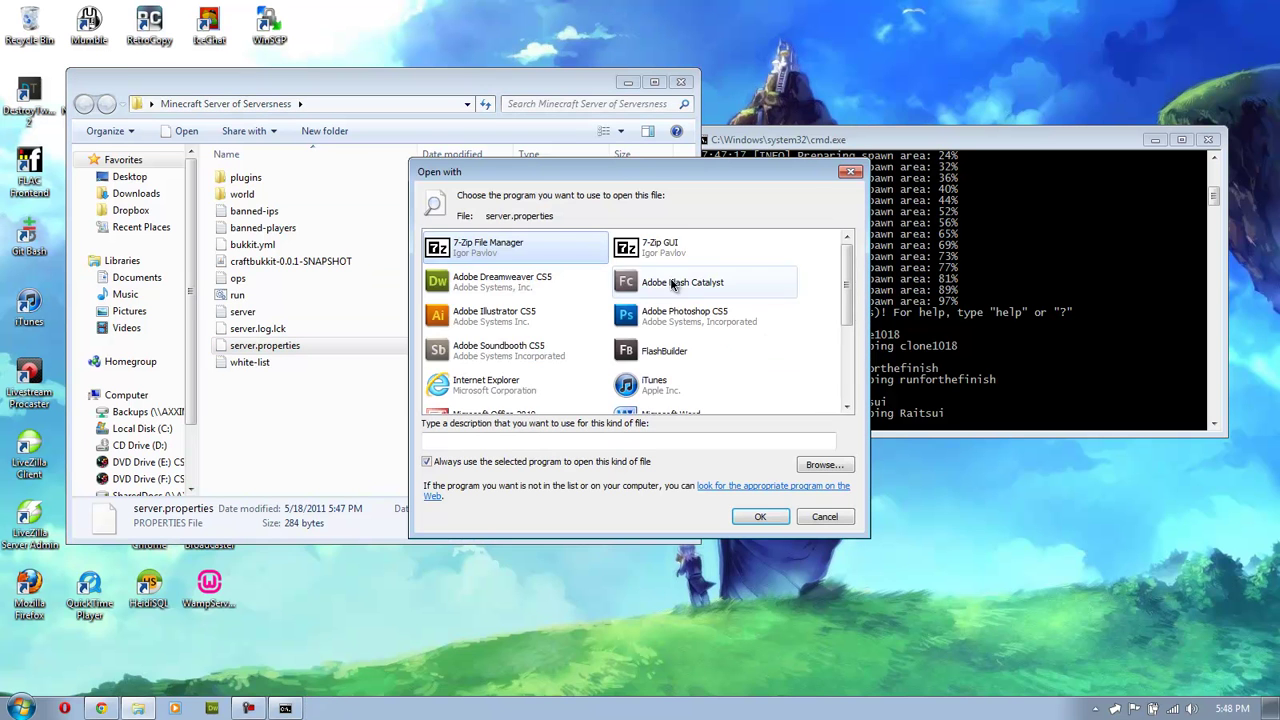
scroll(740, 368, down, 3)
click(432, 346)
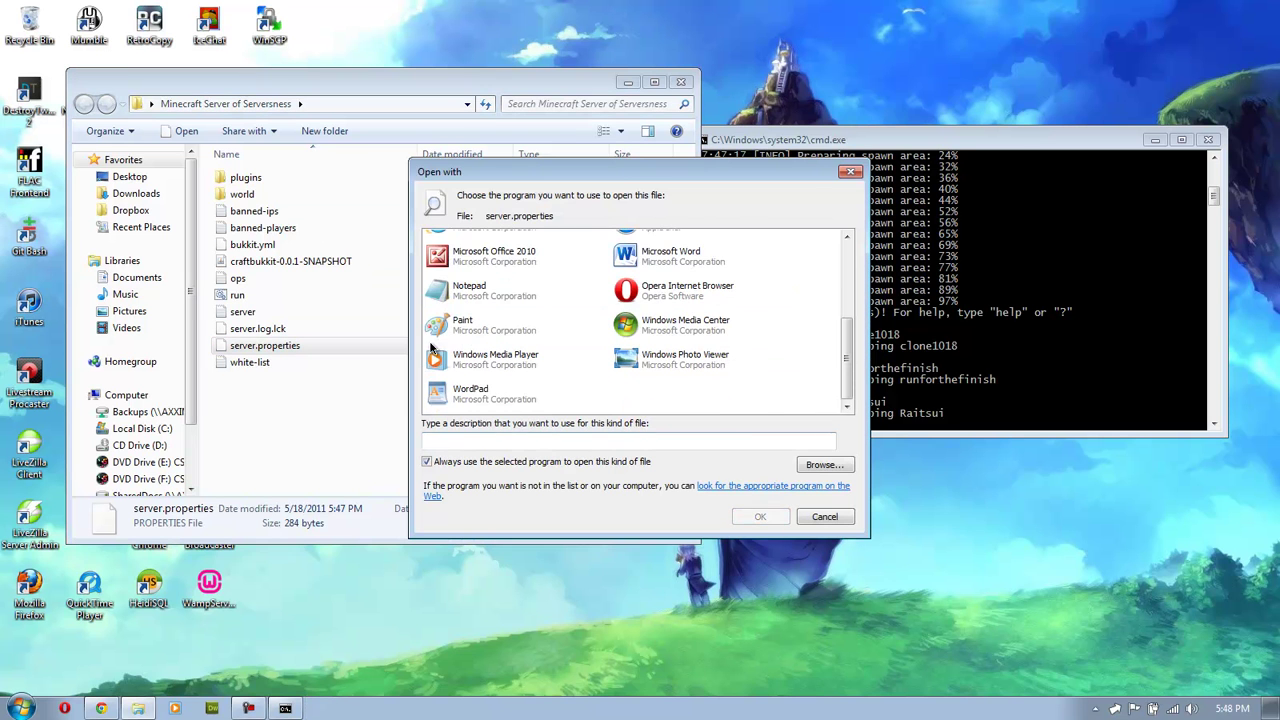
click(470, 290)
click(760, 516)
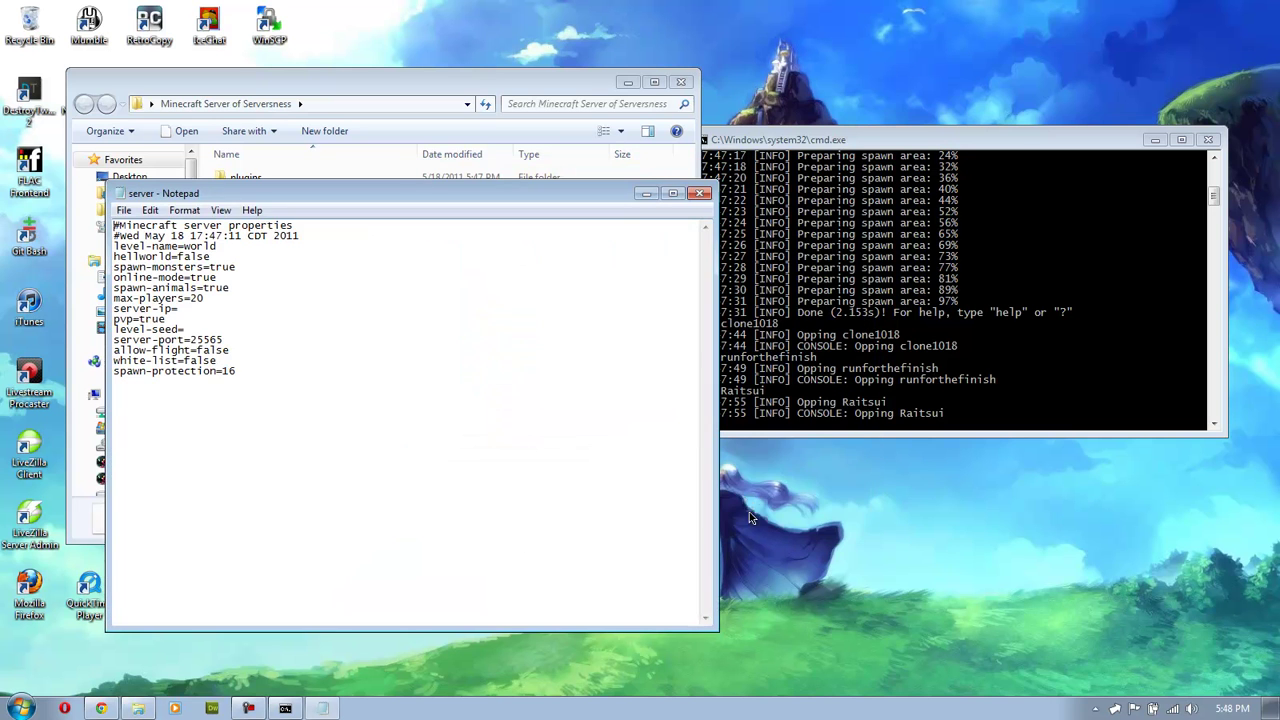
click(319, 343)
drag(277, 187, 845, 182)
double_click(760, 251)
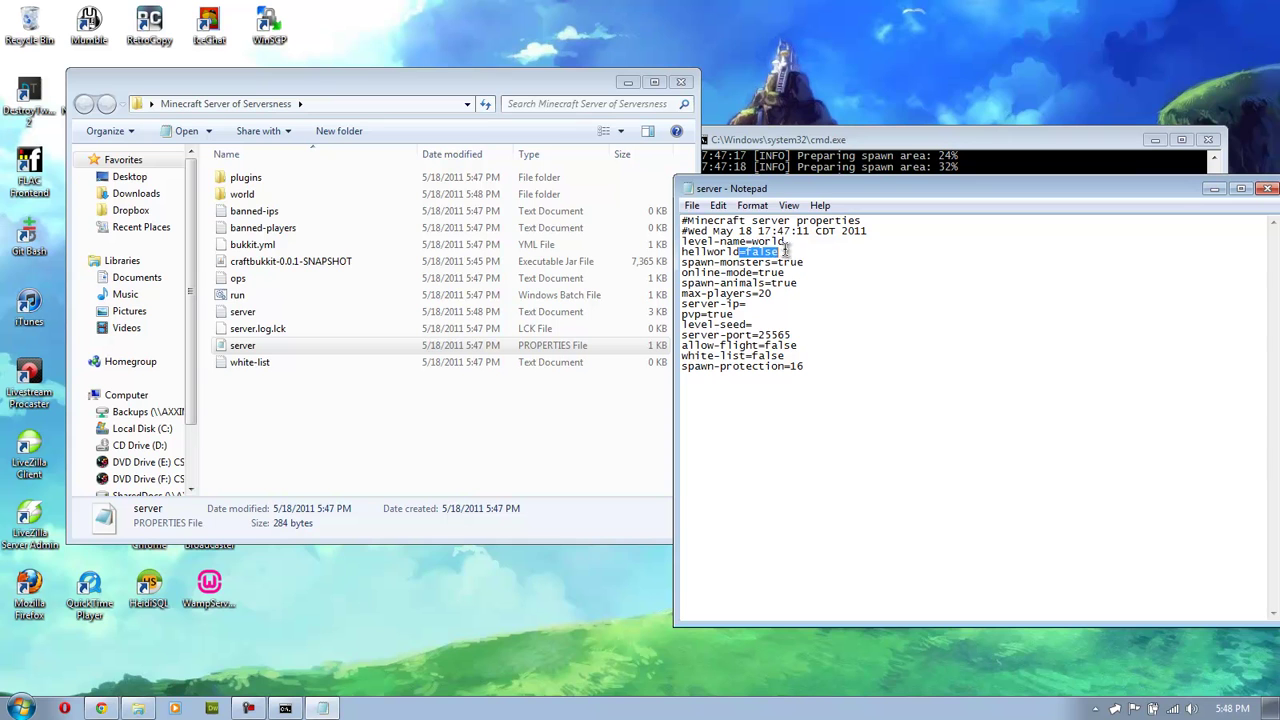
click(749, 252)
drag(777, 262, 815, 262)
double_click(771, 272)
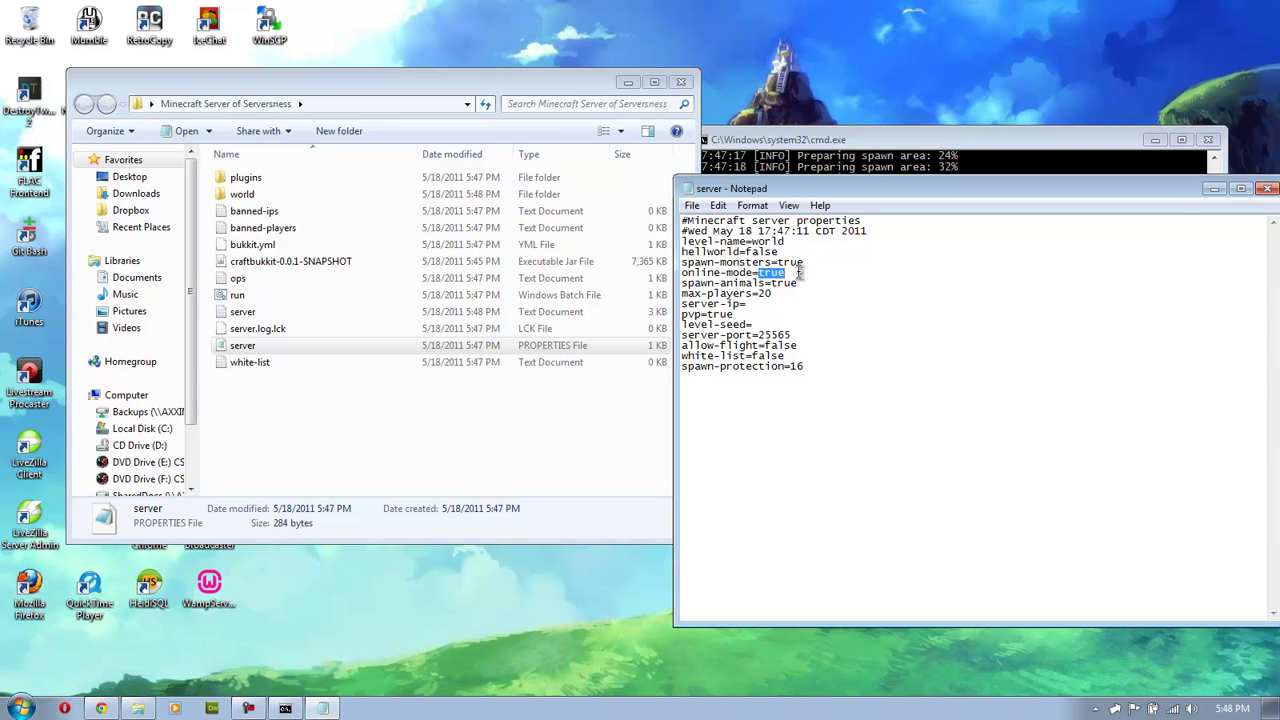
click(771, 272)
double_click(771, 272)
click(771, 272)
drag(765, 272, 805, 273)
double_click(776, 273)
click(754, 306)
drag(772, 294, 684, 312)
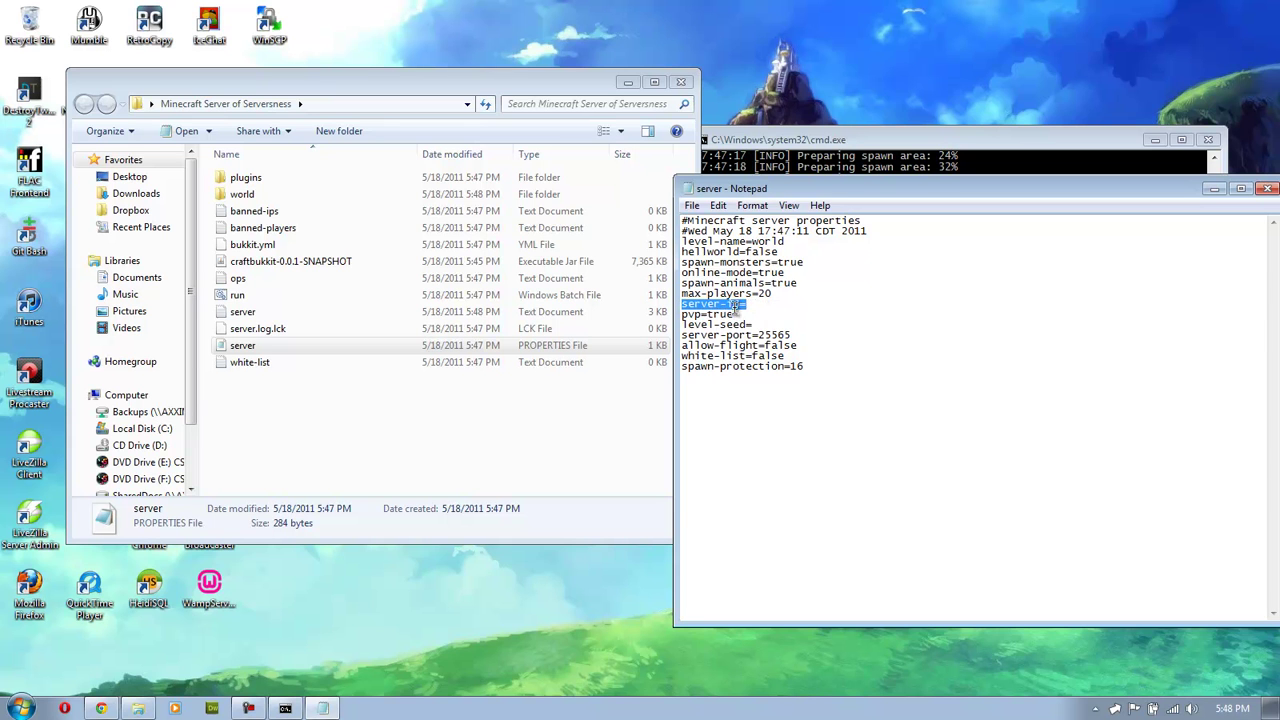
click(714, 305)
drag(795, 194, 827, 218)
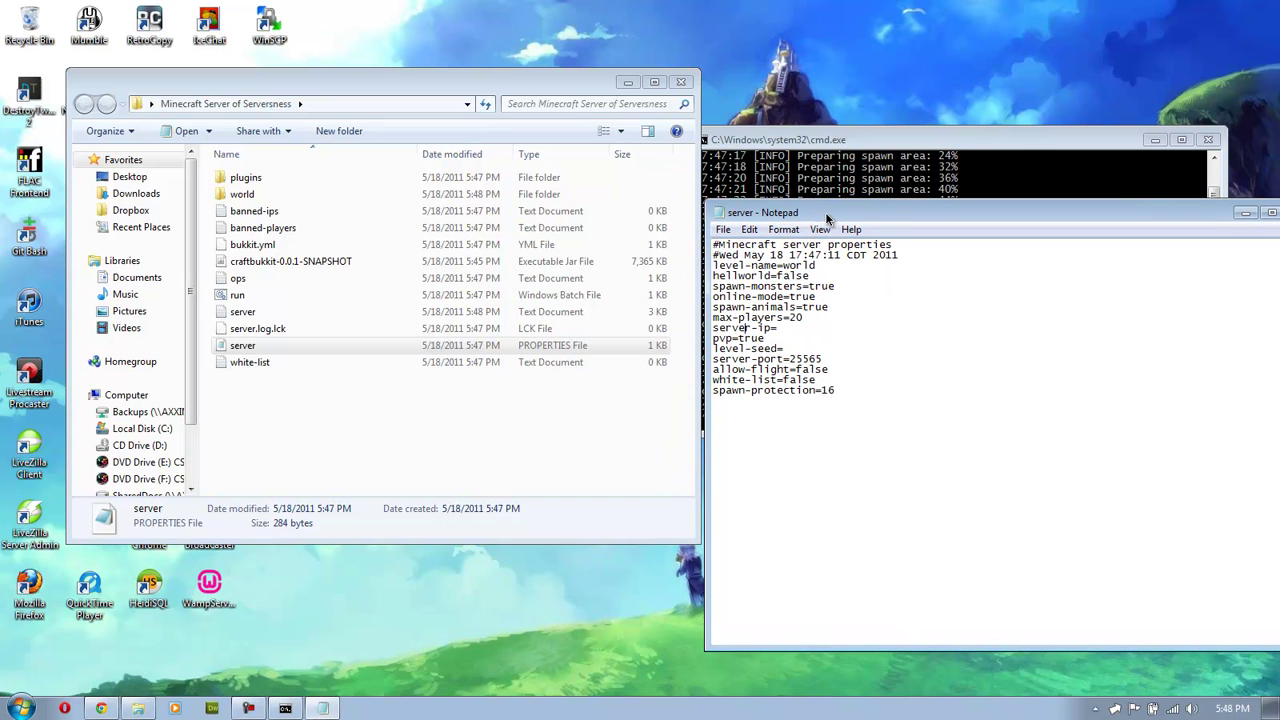
Review the server-ip, pvp and level-seed entries in server.properties
drag(794, 333, 767, 340)
click(727, 340)
click(755, 338)
click(780, 338)
click(806, 350)
Change allow-flight from false to true, then select the white-list value false
drag(797, 370, 842, 370)
text(tru)
mouse_move(838, 368)
mouse_down()
mouse_move(838, 380)
mouse_move(785, 379)
mouse_move(860, 367)
mouse_up()
click(839, 376)
click(788, 358)
drag(785, 380, 826, 380)
Enter two player usernames on separate lines in the white-list file and save it
drag(344, 448, 250, 367)
double_click(282, 364)
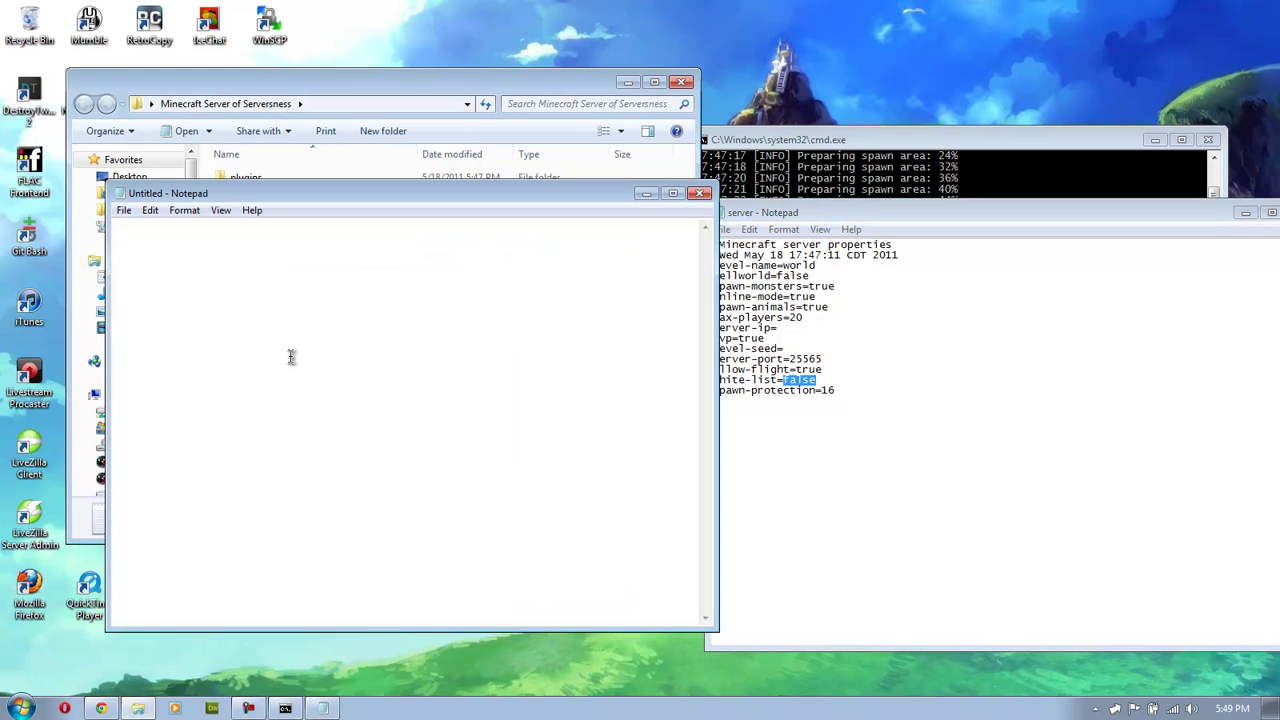
text(clone1018)
key(Return)
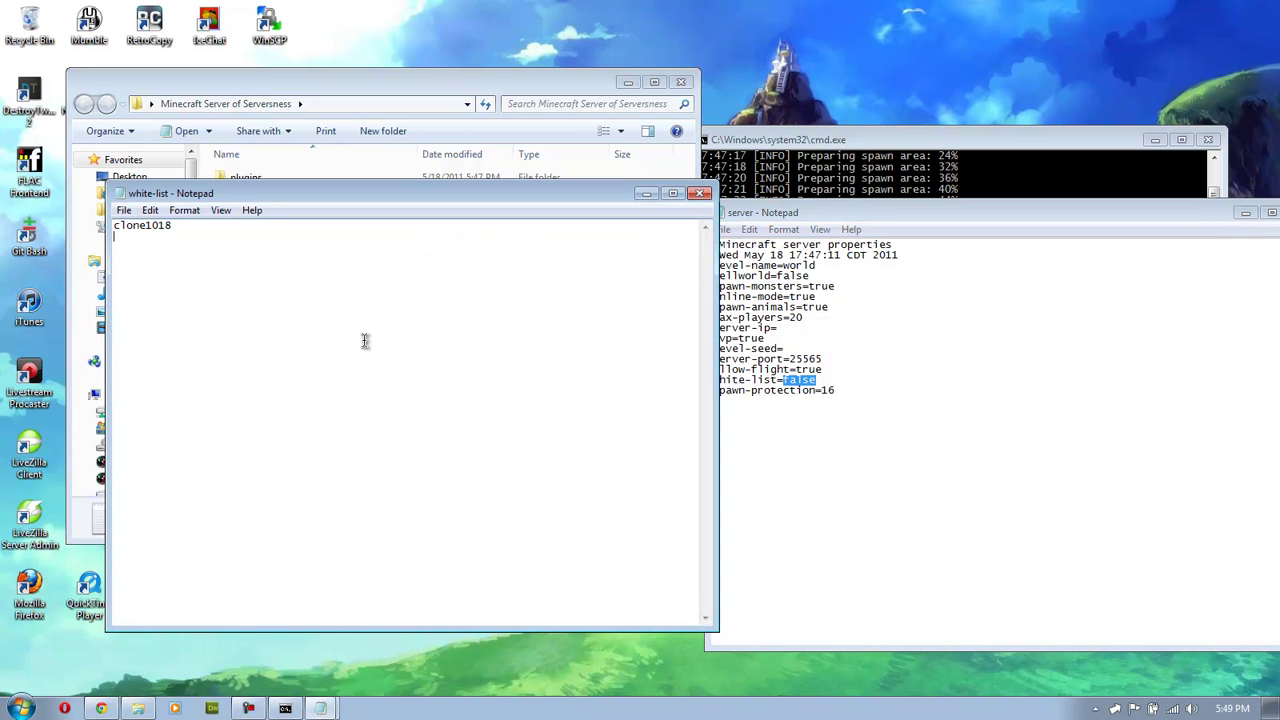
text(runforthefinish )
text(clone)
click(699, 193)
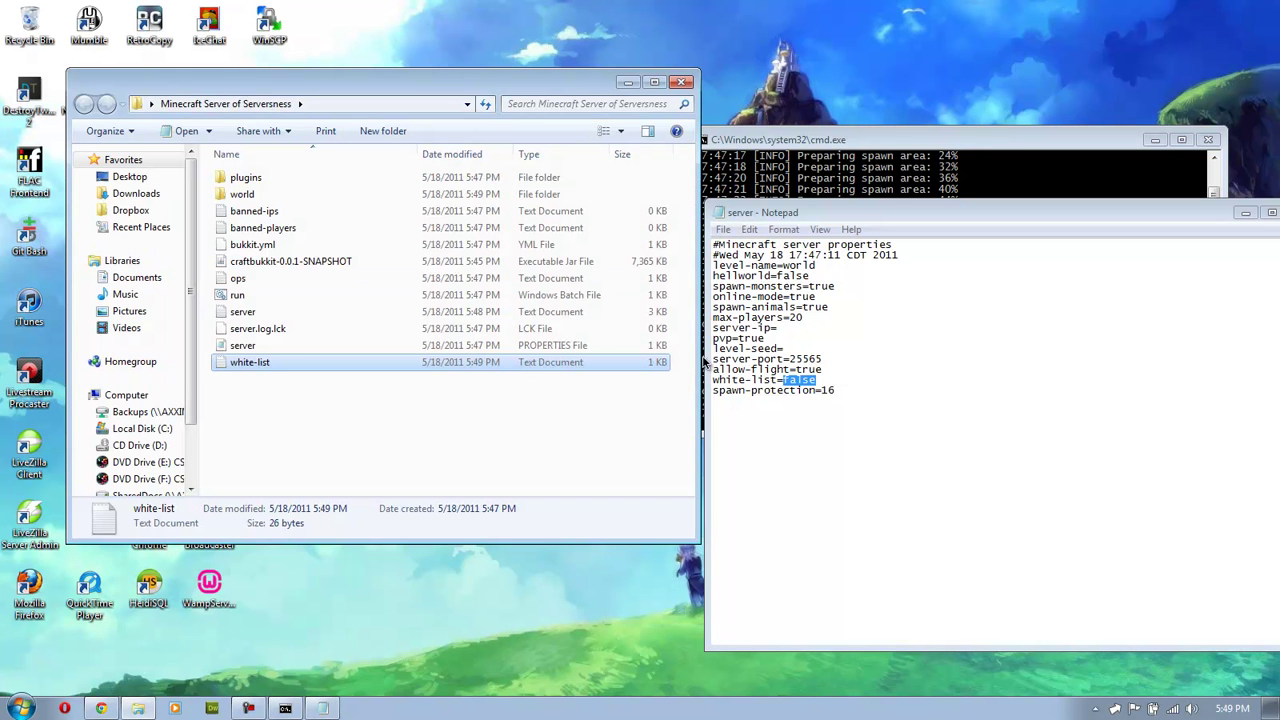
click(866, 402)
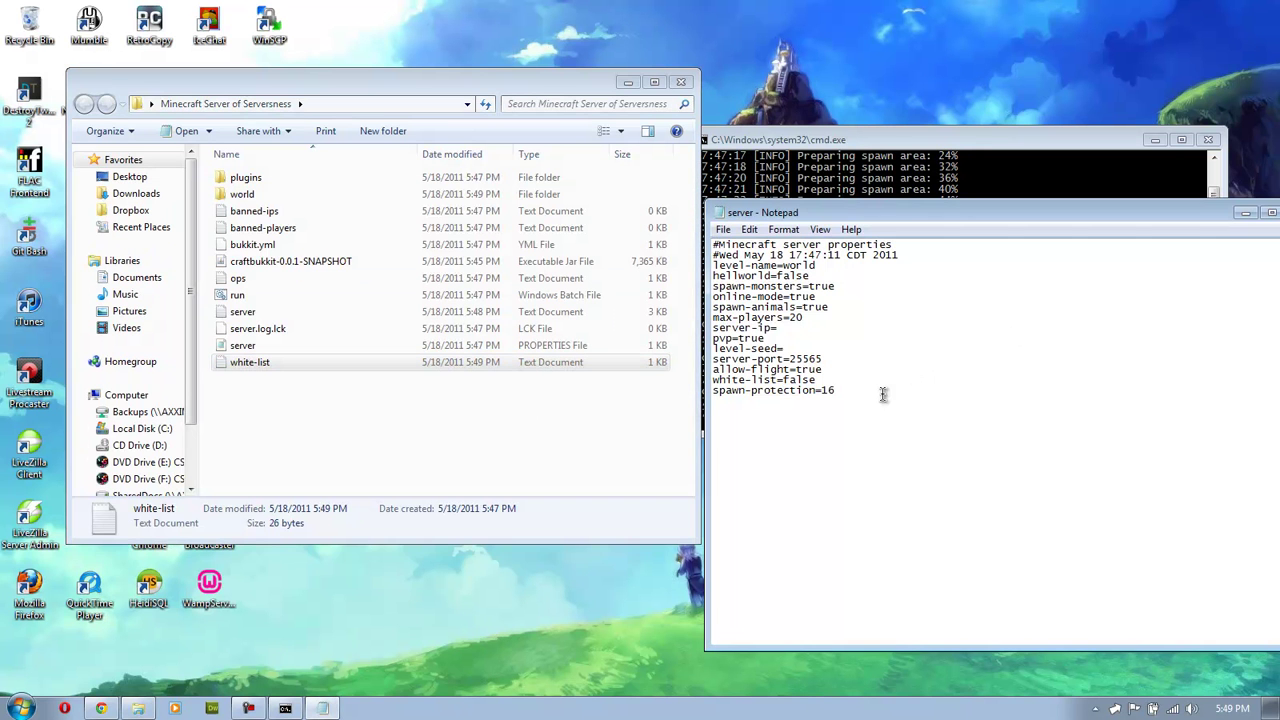
key(Up)
Run reload in the server console, then save and close server.properties
click(869, 139)
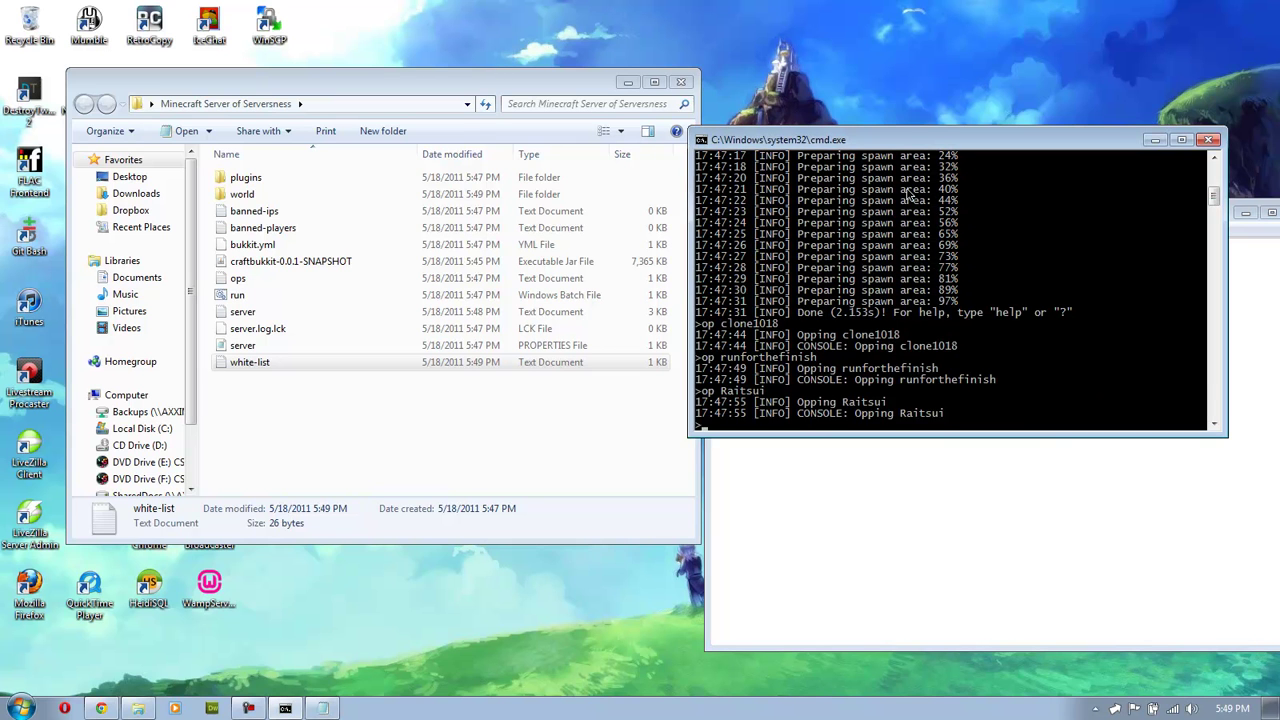
text(reload)
key(Return)
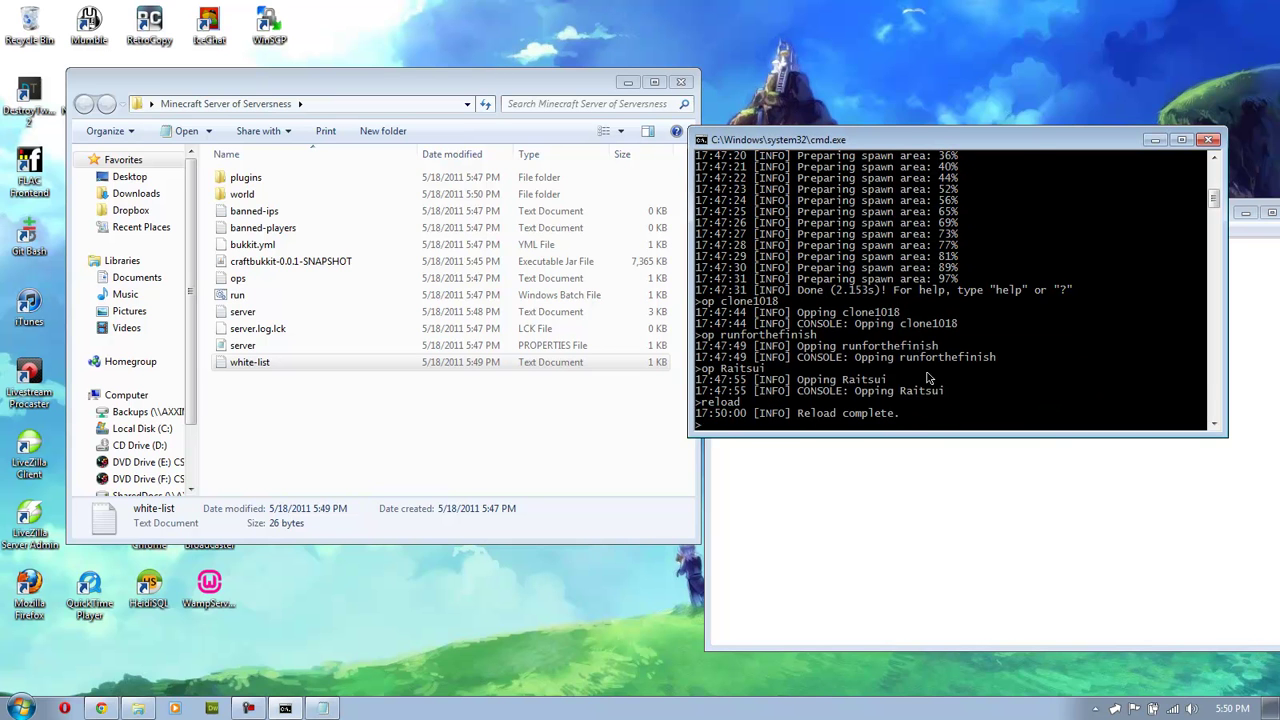
click(906, 444)
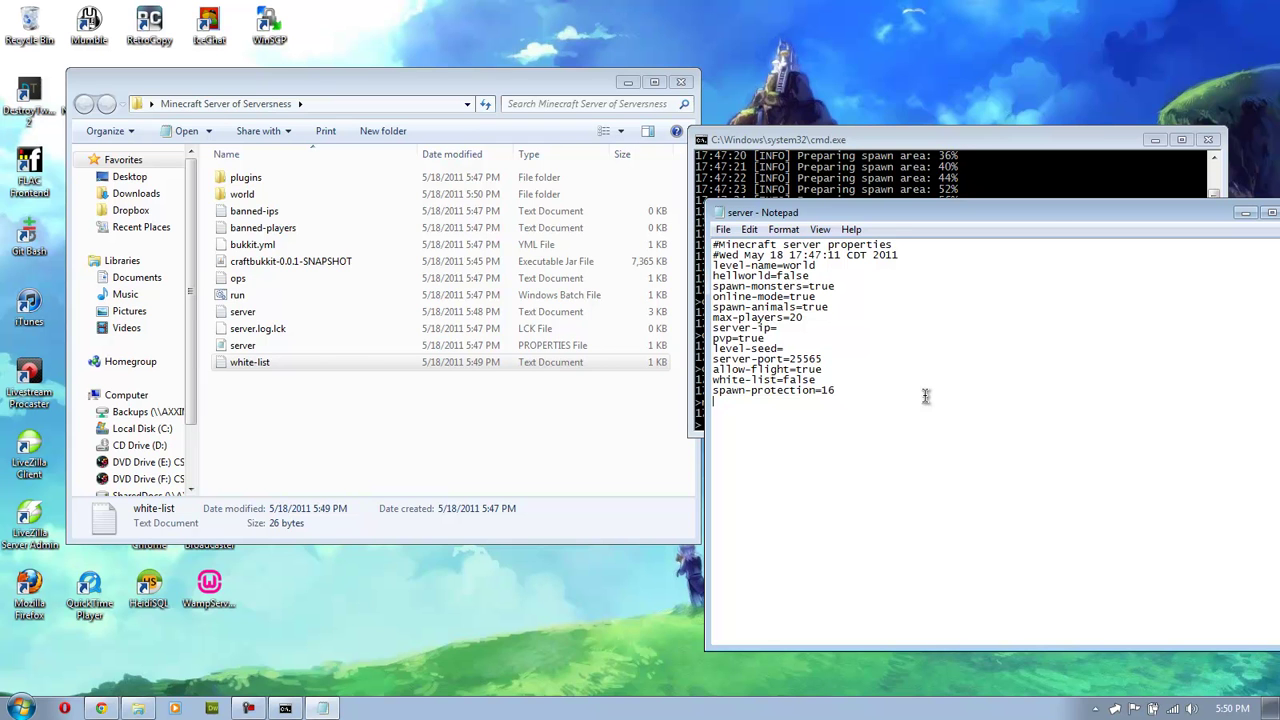
drag(1050, 212, 693, 227)
click(942, 227)
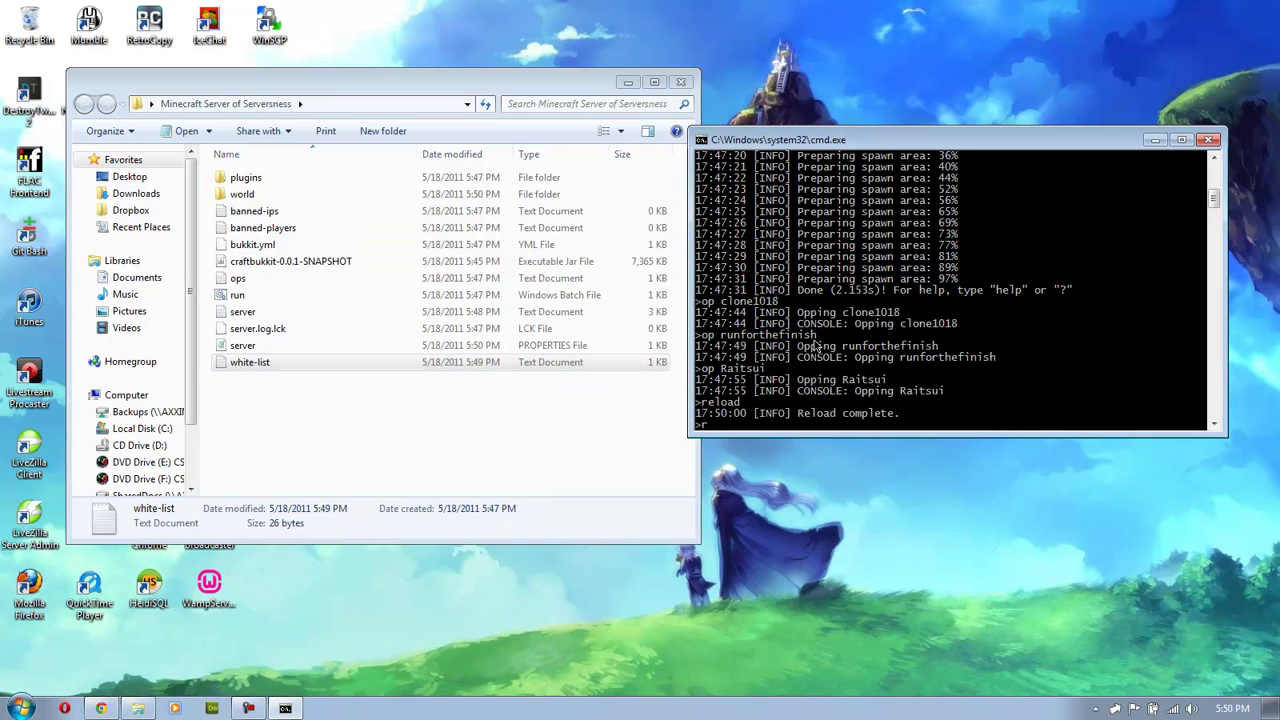
Reload the server again and check the plugins folder before returning to the server folder
text(eload)
key(Return)
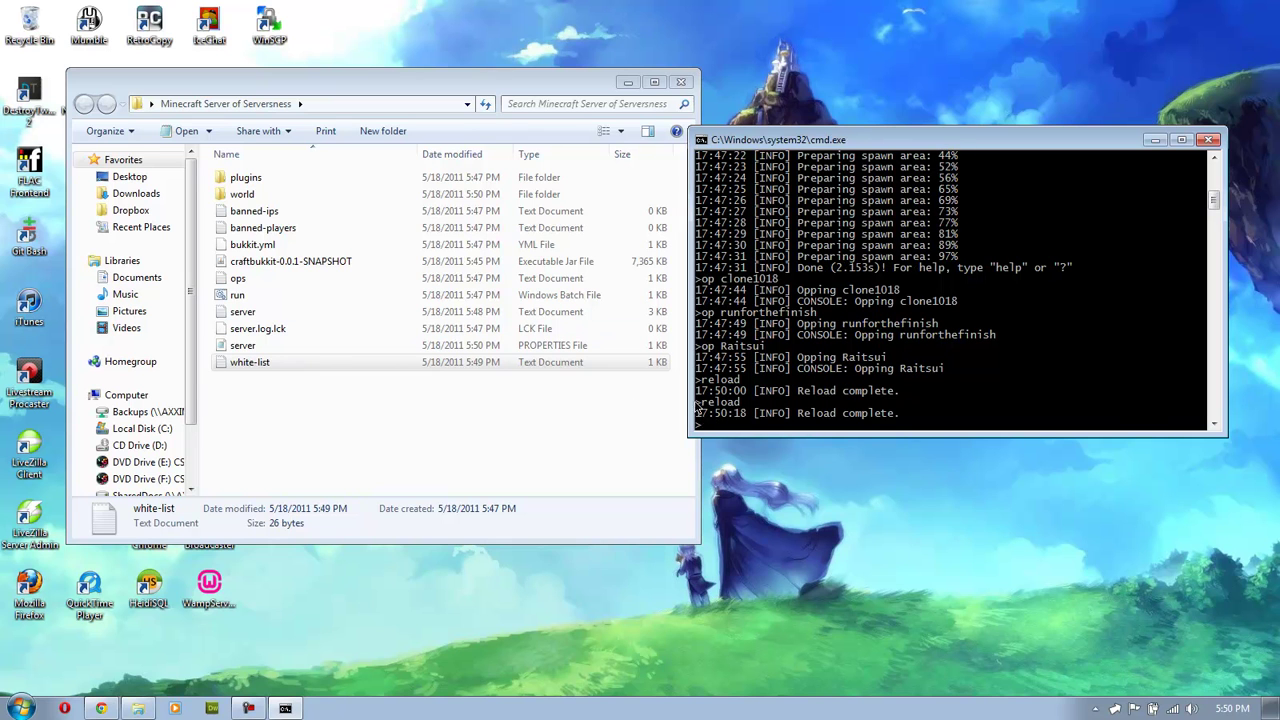
click(226, 177)
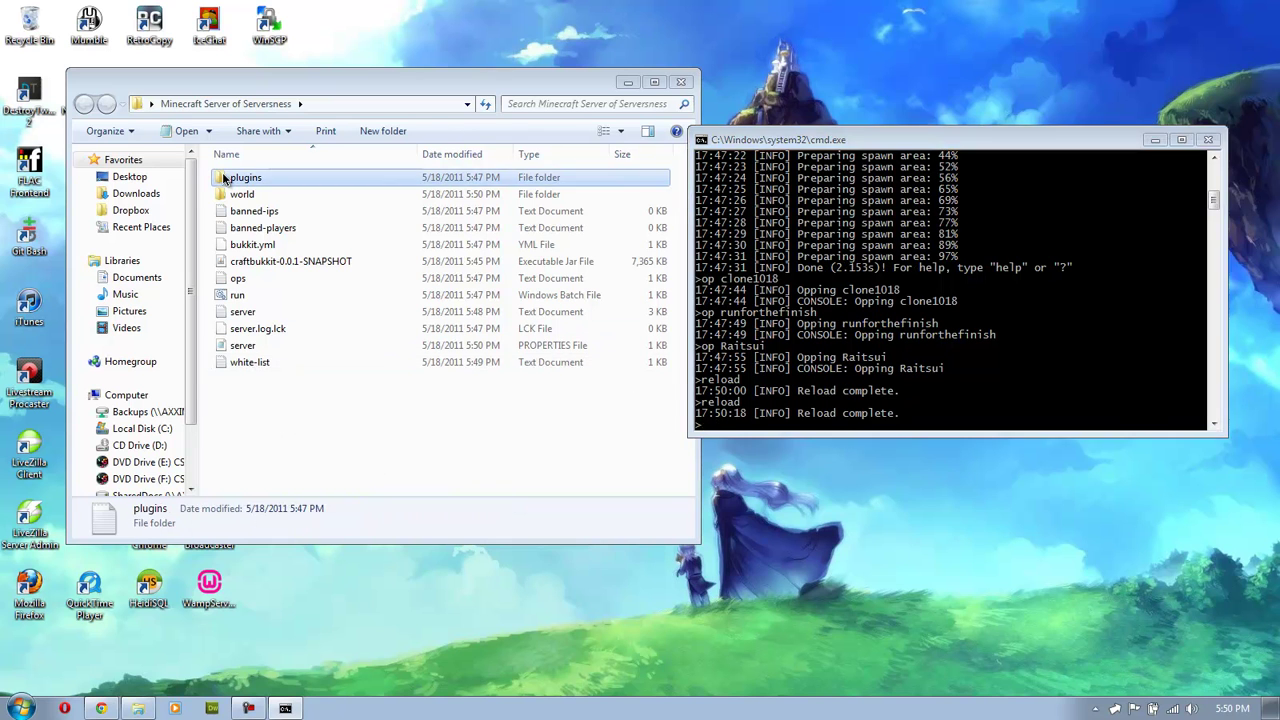
double_click(226, 178)
click(275, 106)
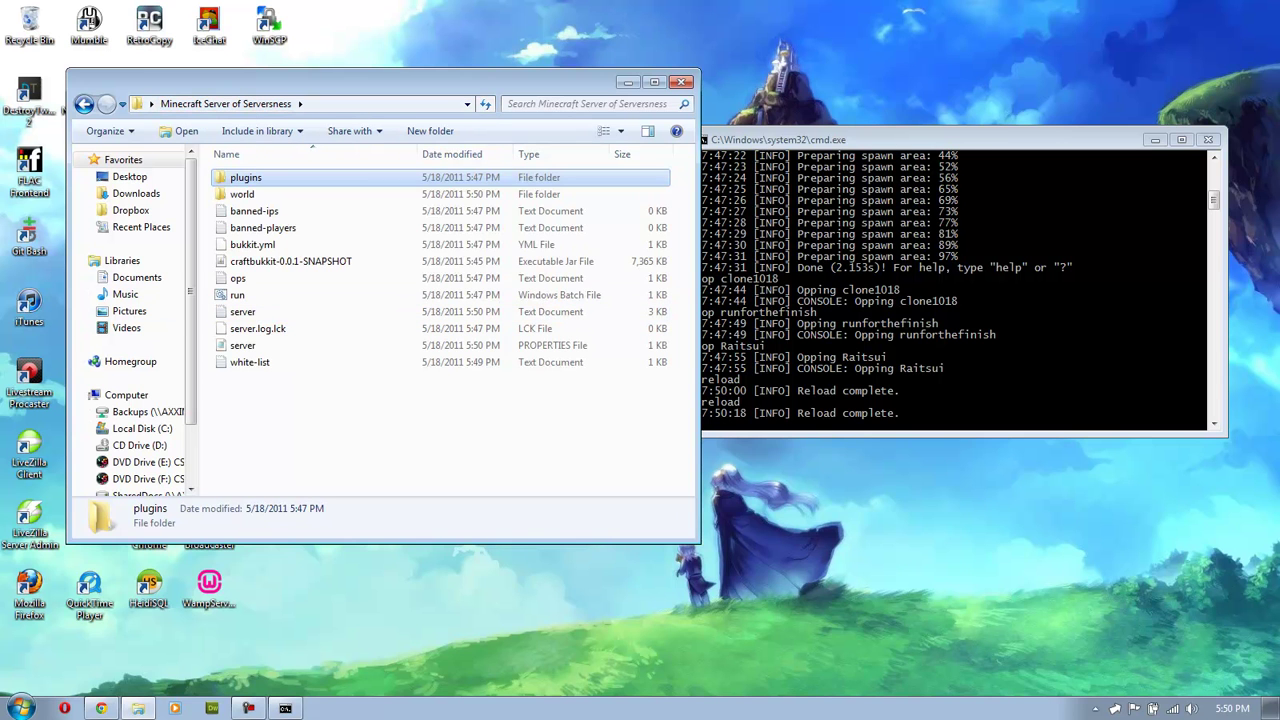